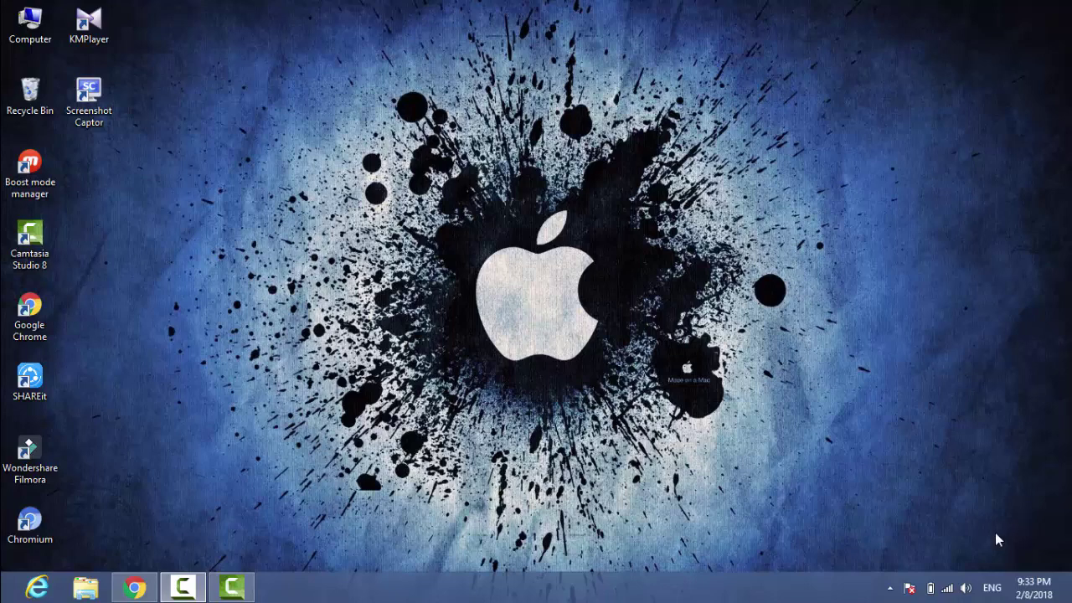
- Restore the Chrome window with the Transport e-Service page from the taskbar
{"action": "left_click", "coordinate": [134, 588]}
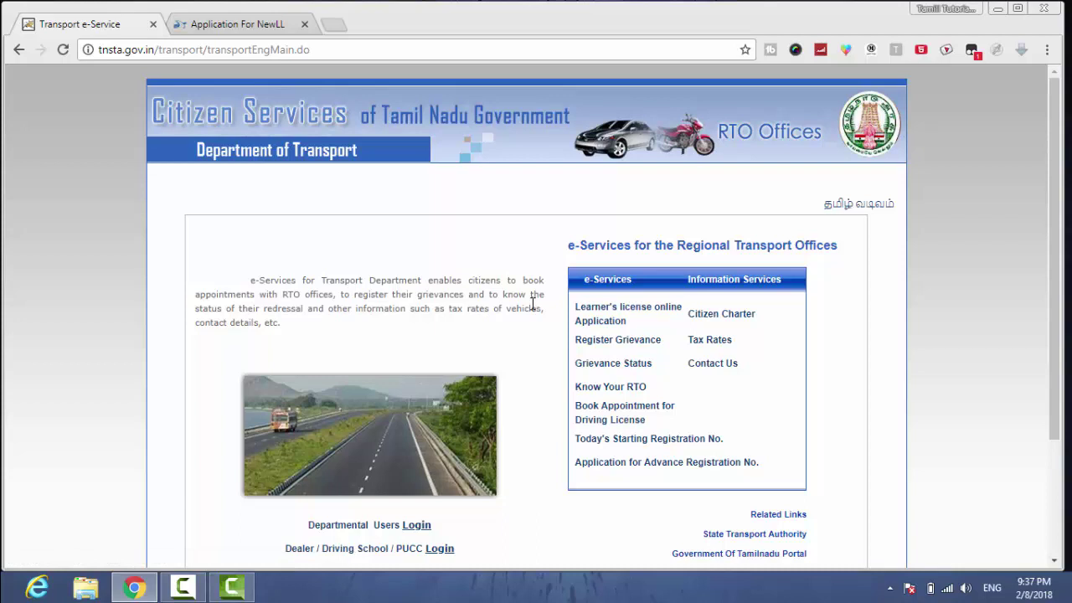
- Open the Learner's licence online application, close the old tab, and choose Tamil Nadu as state
{"action": "left_click", "coordinate": [583, 316]}
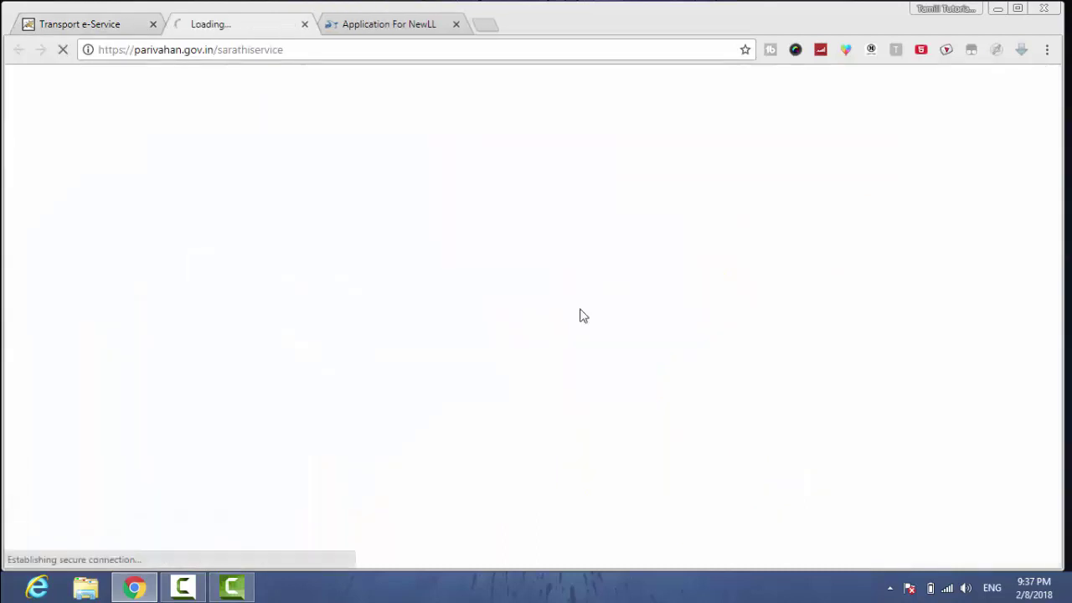
{"action": "left_click", "coordinate": [456, 25]}
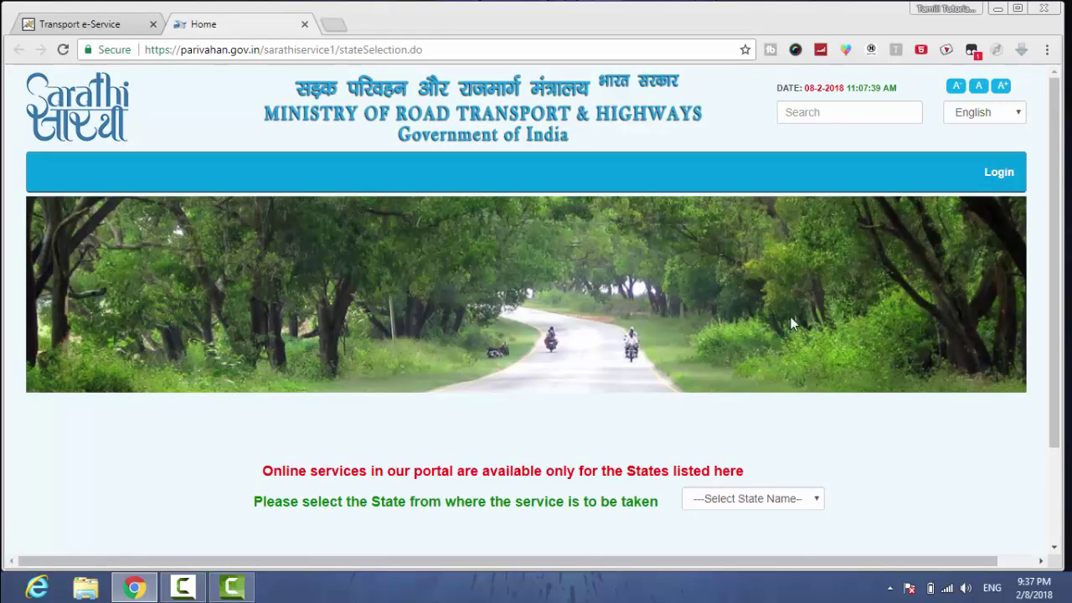
{"action": "left_click_drag", "start_coordinate": [1054, 209], "coordinate": [1054, 313]}
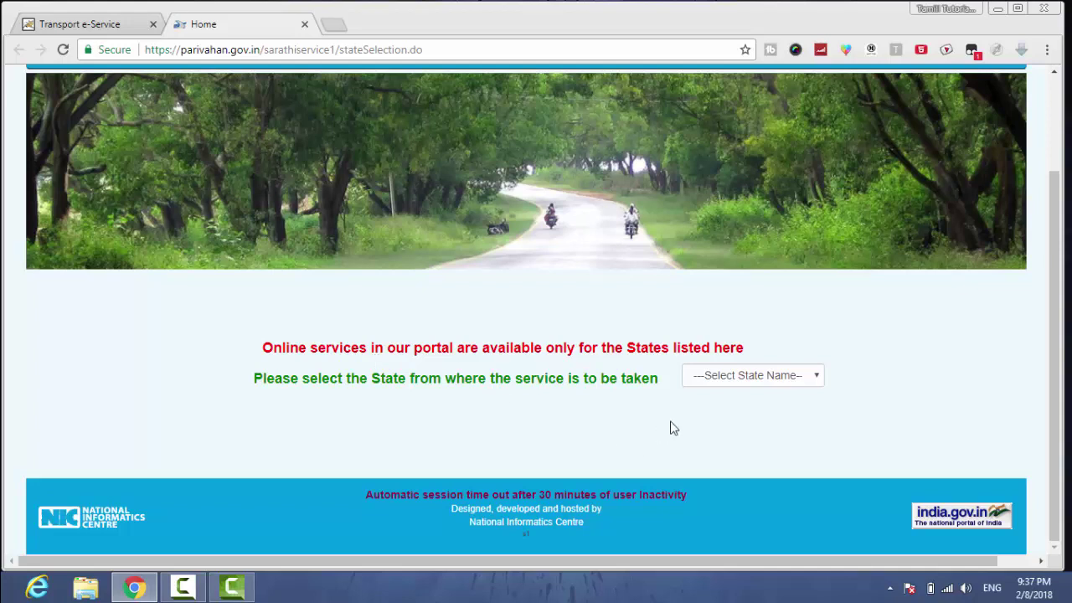
{"action": "left_click", "coordinate": [747, 377]}
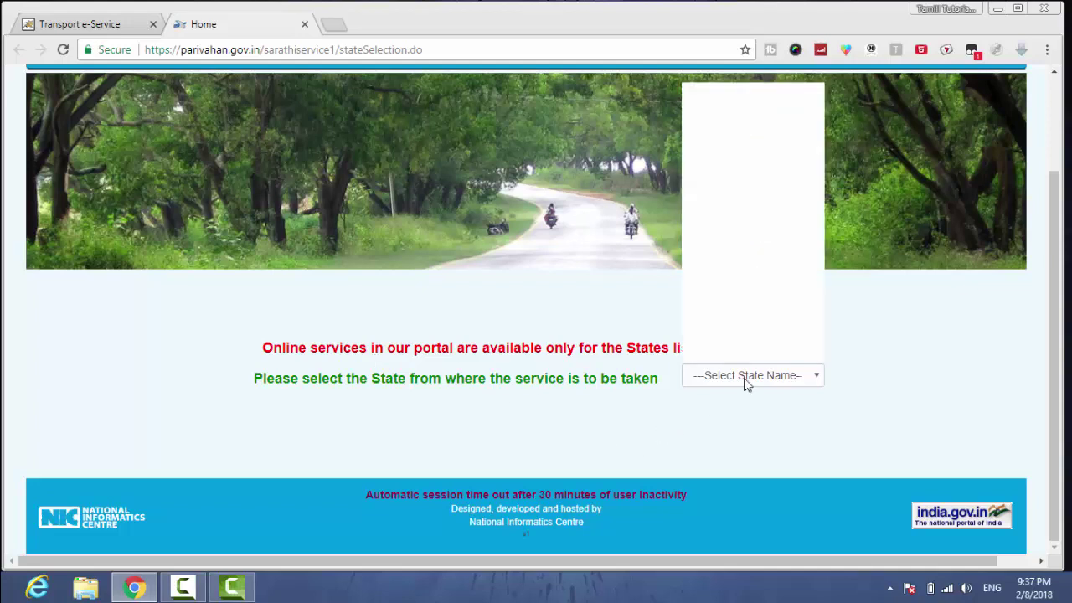
{"action": "key", "text": "t"}
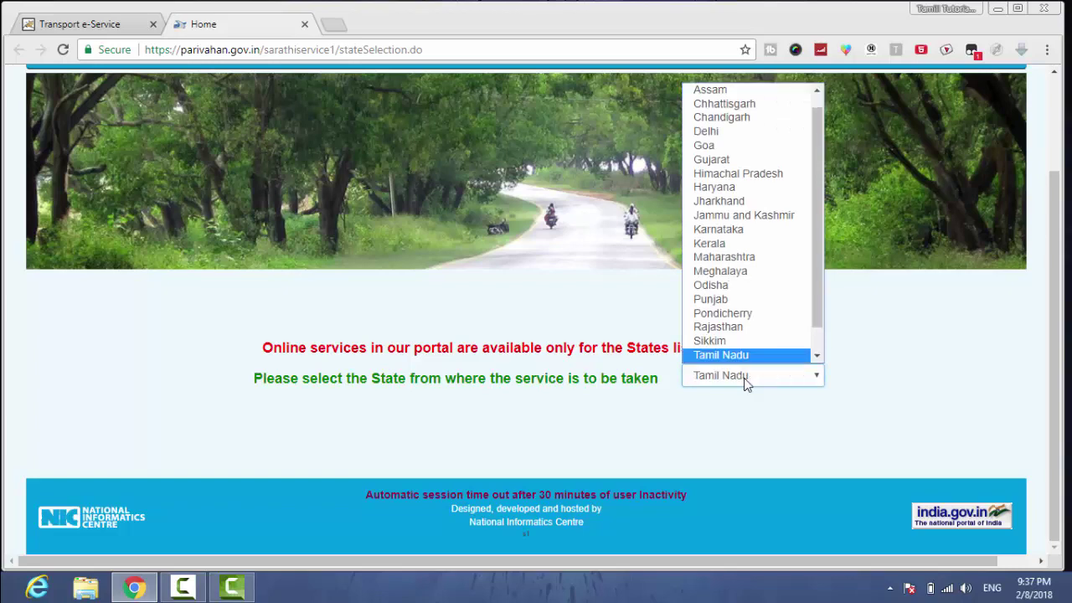
{"action": "left_click", "coordinate": [753, 356]}
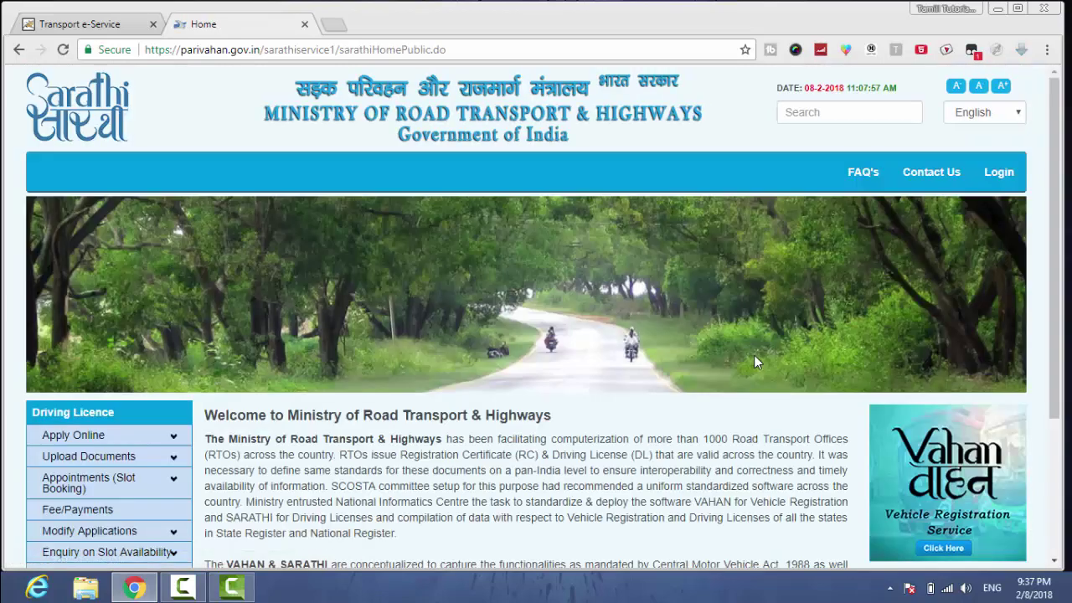
- Start a New Learners Licence application from the Apply Online menu
{"action": "scroll", "coordinate": [1060, 234], "scroll_direction": "down", "scroll_amount": 1}
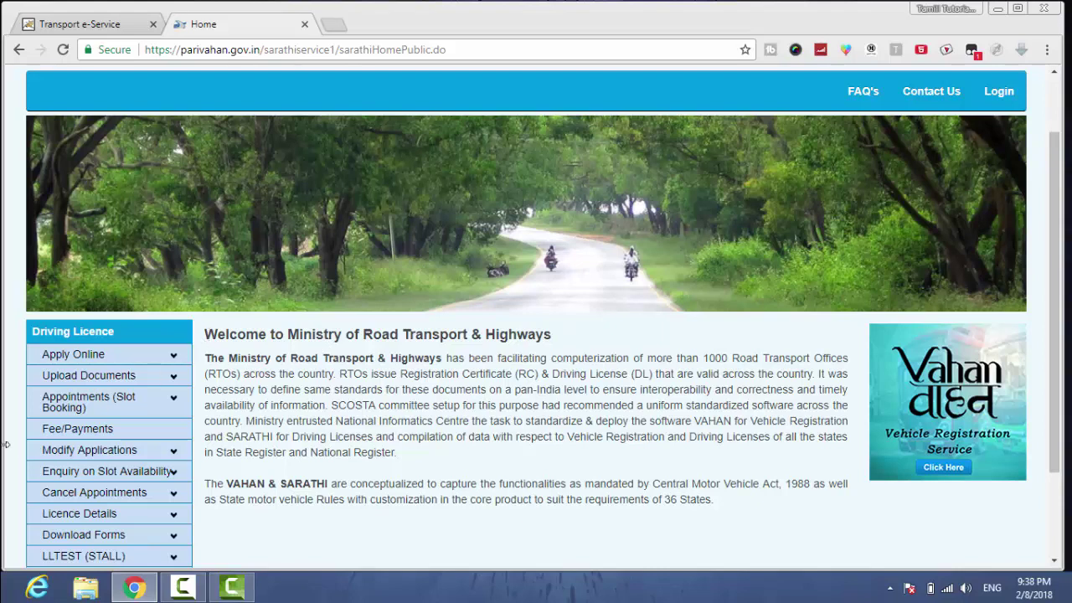
{"action": "left_click", "coordinate": [97, 356]}
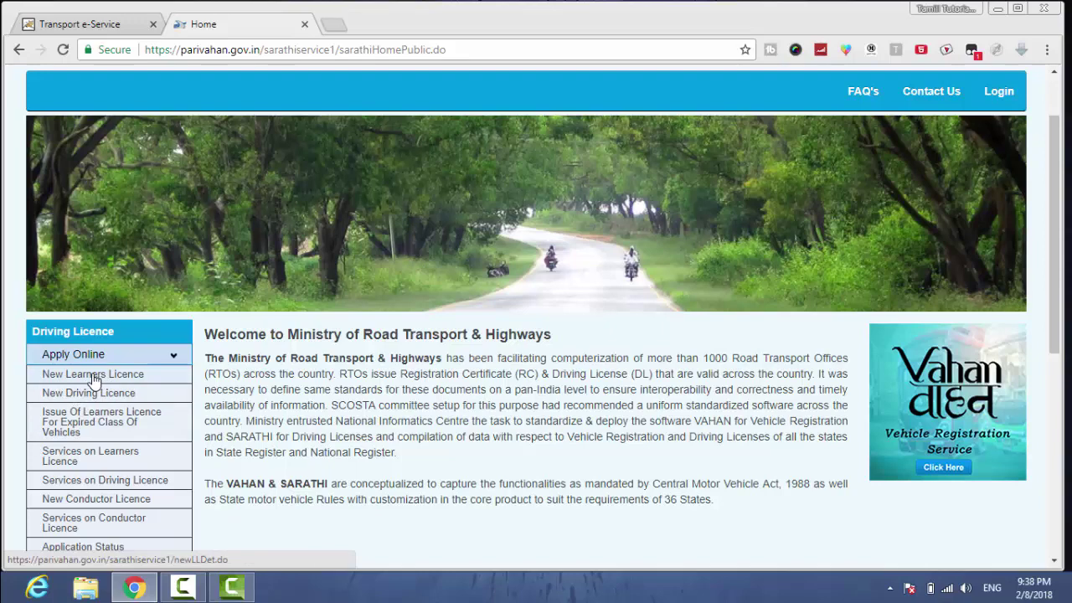
{"action": "left_click", "coordinate": [107, 378]}
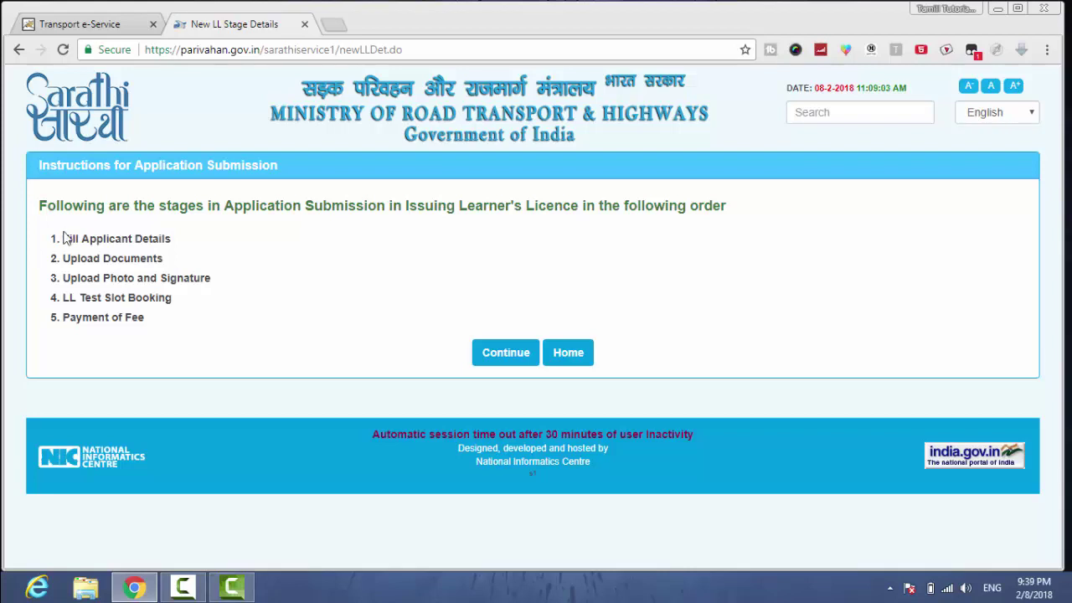
- Review the five application stages, from applicant details to fee payment, then continue
{"action": "left_click_drag", "start_coordinate": [68, 239], "coordinate": [198, 277]}
{"action": "left_click", "coordinate": [172, 237]}
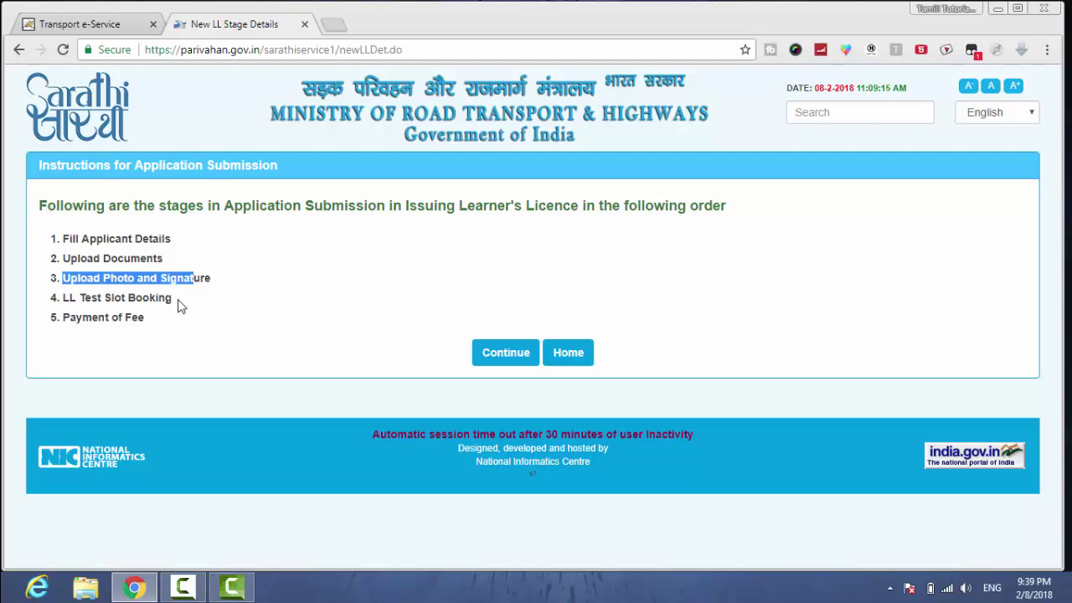
{"action": "left_click_drag", "start_coordinate": [179, 306], "coordinate": [56, 293]}
{"action": "left_click", "coordinate": [64, 297]}
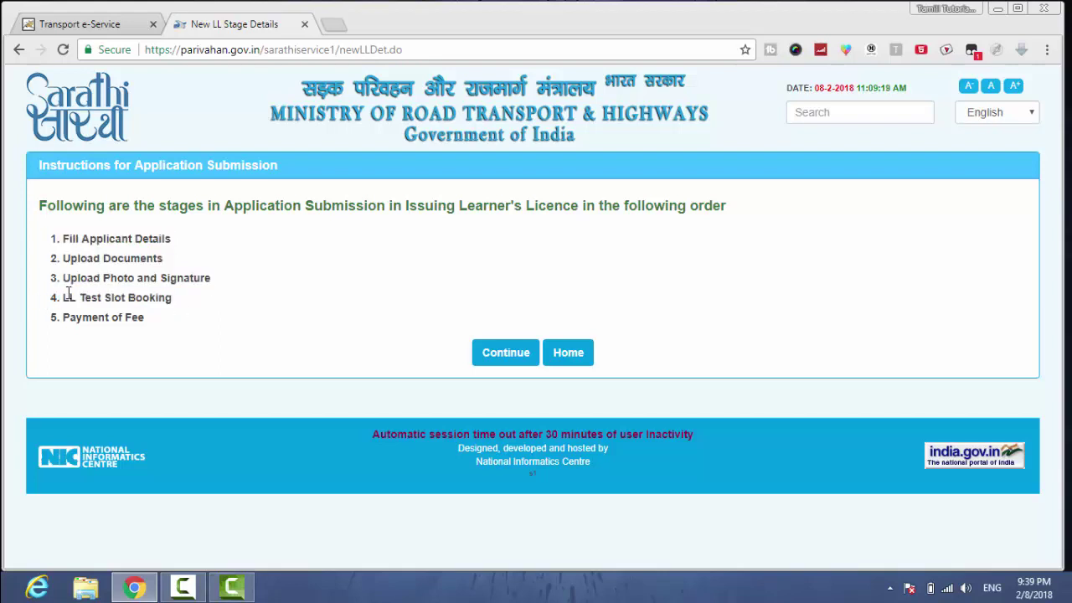
{"action": "left_click_drag", "start_coordinate": [144, 320], "coordinate": [55, 335]}
{"action": "left_click", "coordinate": [57, 336]}
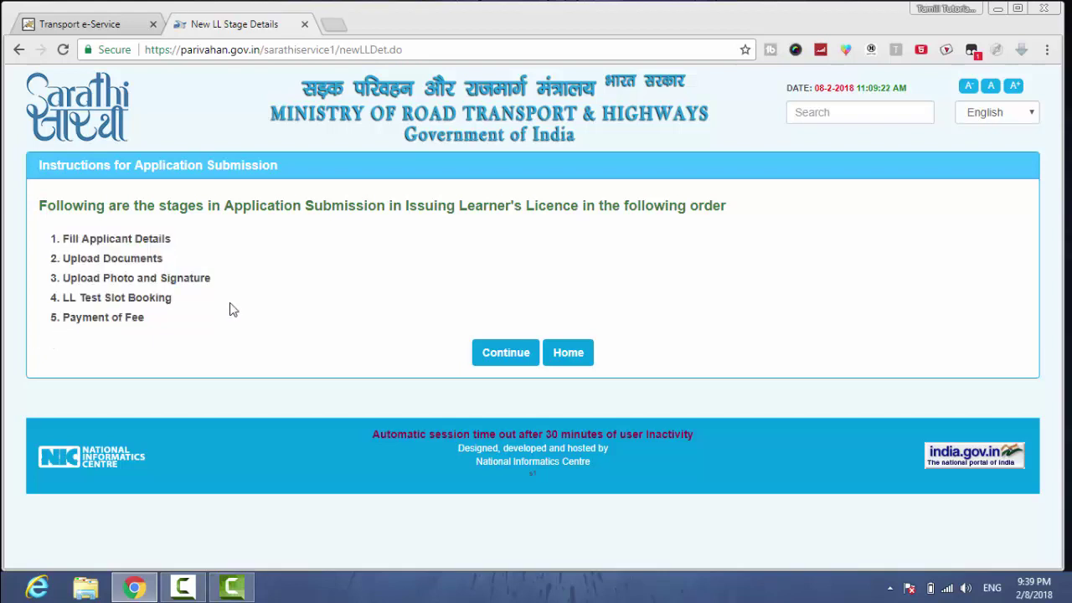
{"action": "left_click", "coordinate": [493, 356]}
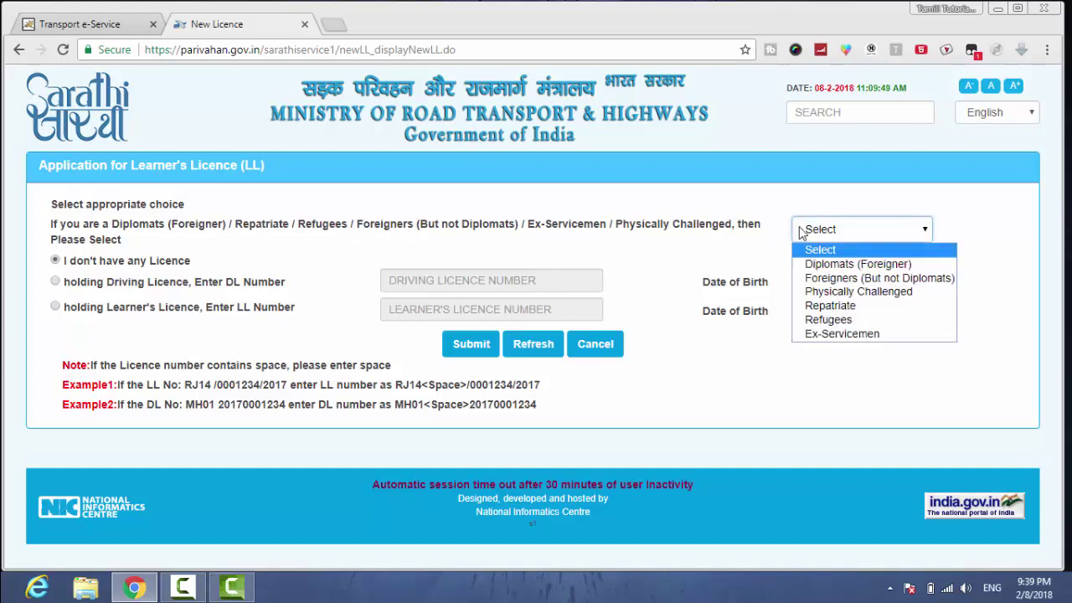
- Leave the licence category unset and submit 'I don't have any Licence'
{"action": "left_click", "coordinate": [800, 232]}
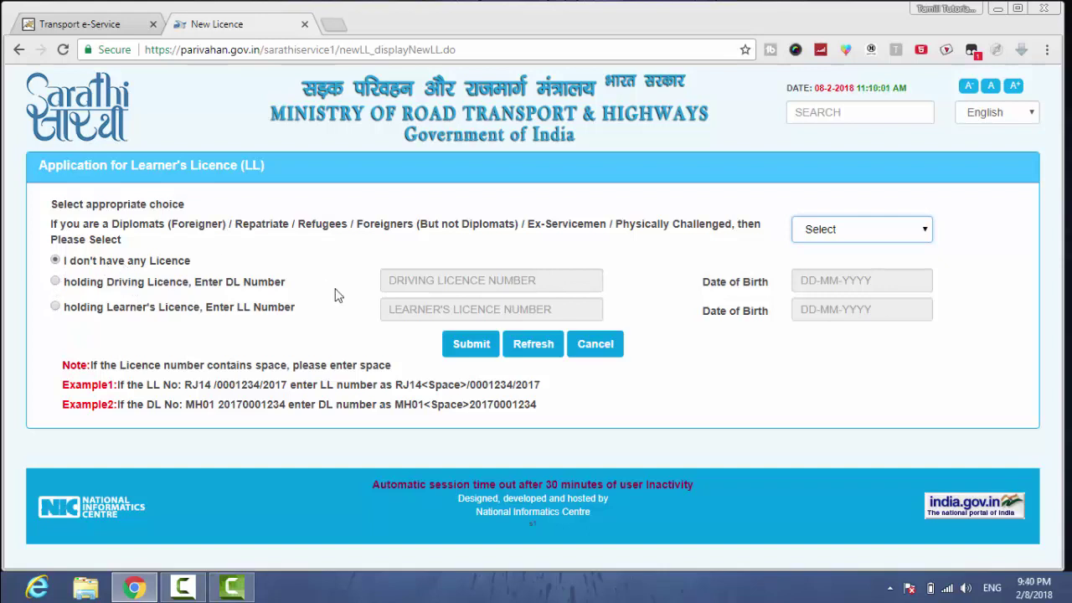
{"action": "left_click", "coordinate": [466, 351]}
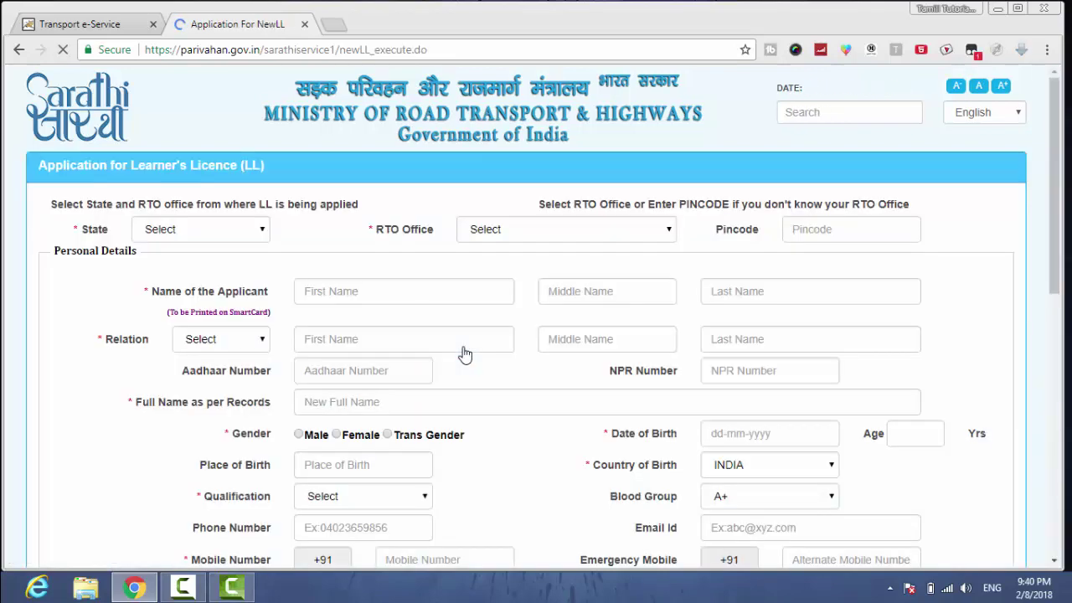
- Set the application's state to Tamil Nadu on the learner's licence form
{"action": "left_click", "coordinate": [261, 238]}
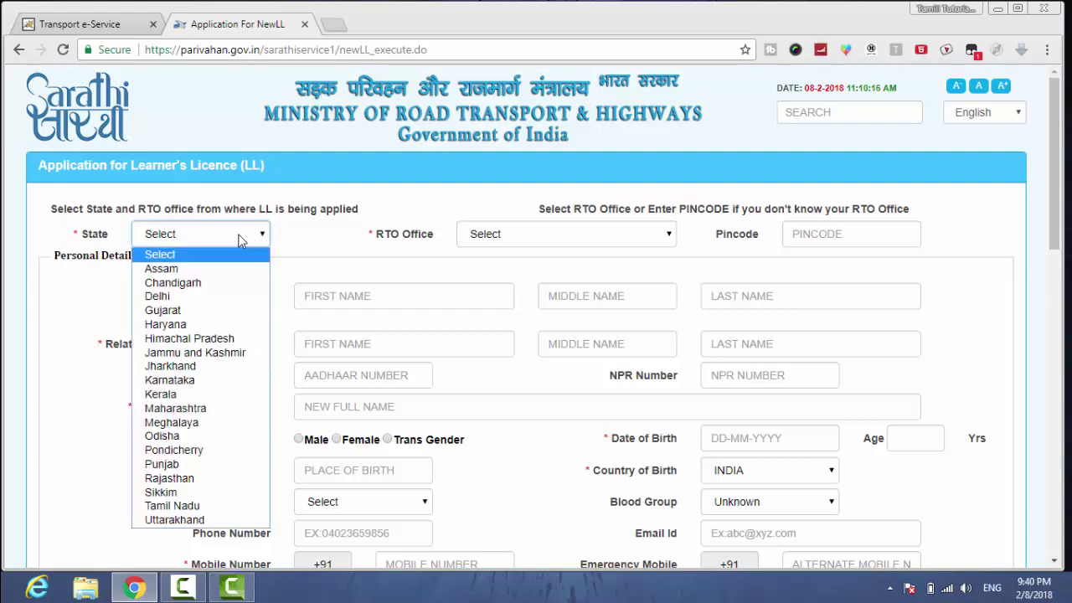
{"action": "left_click", "coordinate": [189, 506]}
{"action": "left_click", "coordinate": [479, 234]}
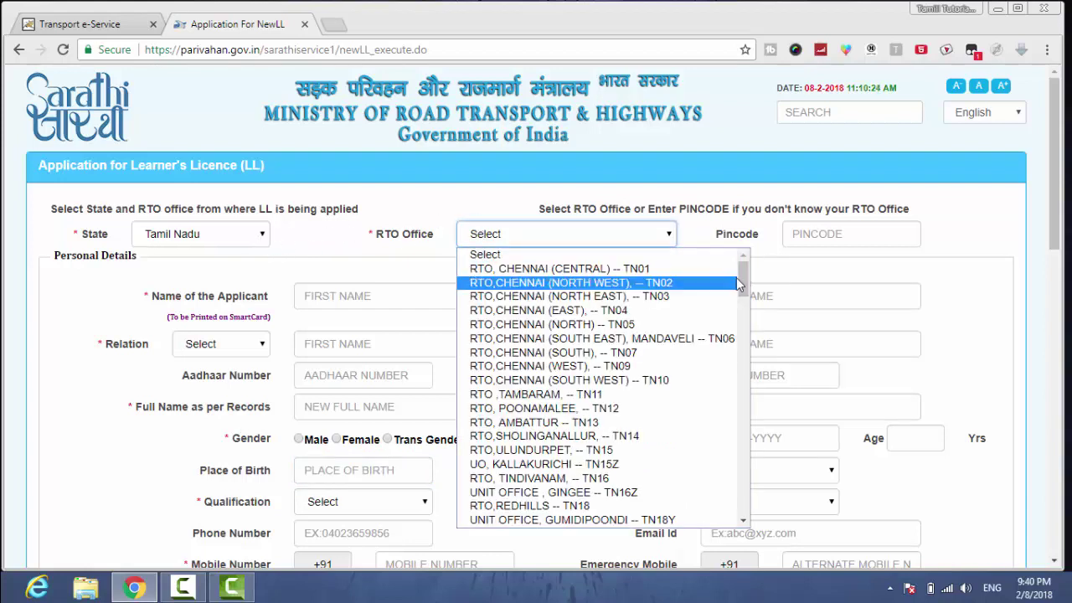
{"action": "left_click_drag", "start_coordinate": [744, 286], "coordinate": [740, 309]}
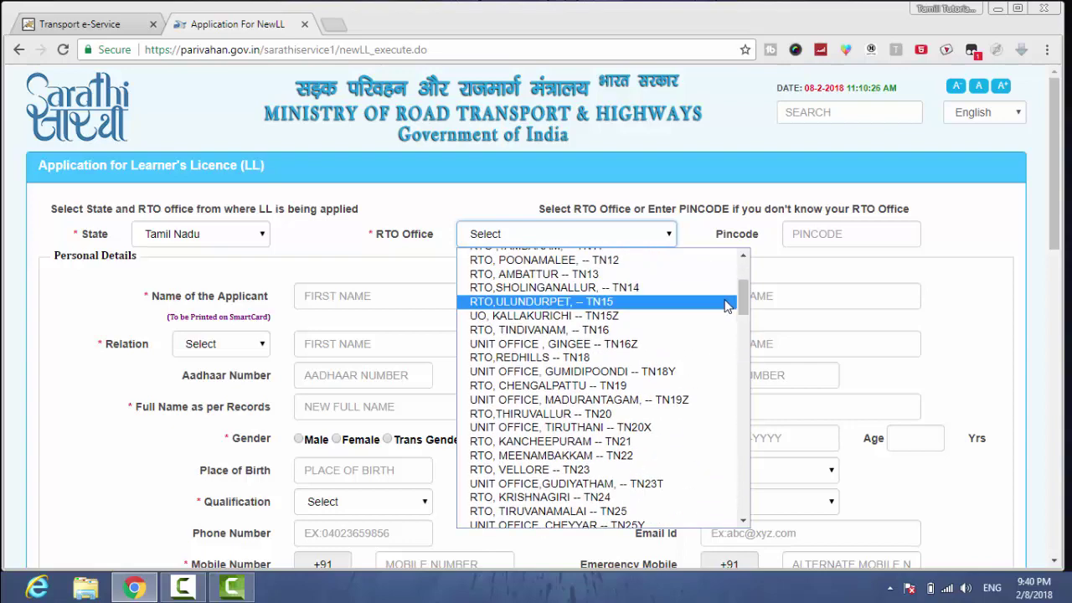
{"action": "left_click", "coordinate": [569, 205]}
{"action": "left_click", "coordinate": [569, 205]}
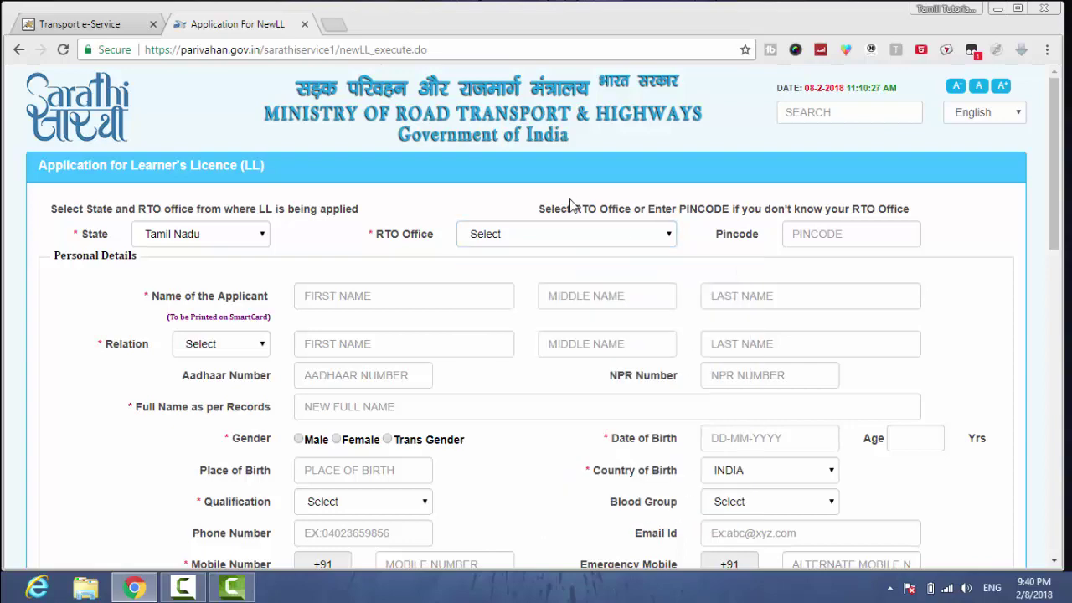
- Enter the applicant's pincode and choose RTO, SRIRANGAM as the RTO office
{"action": "left_click", "coordinate": [812, 234]}
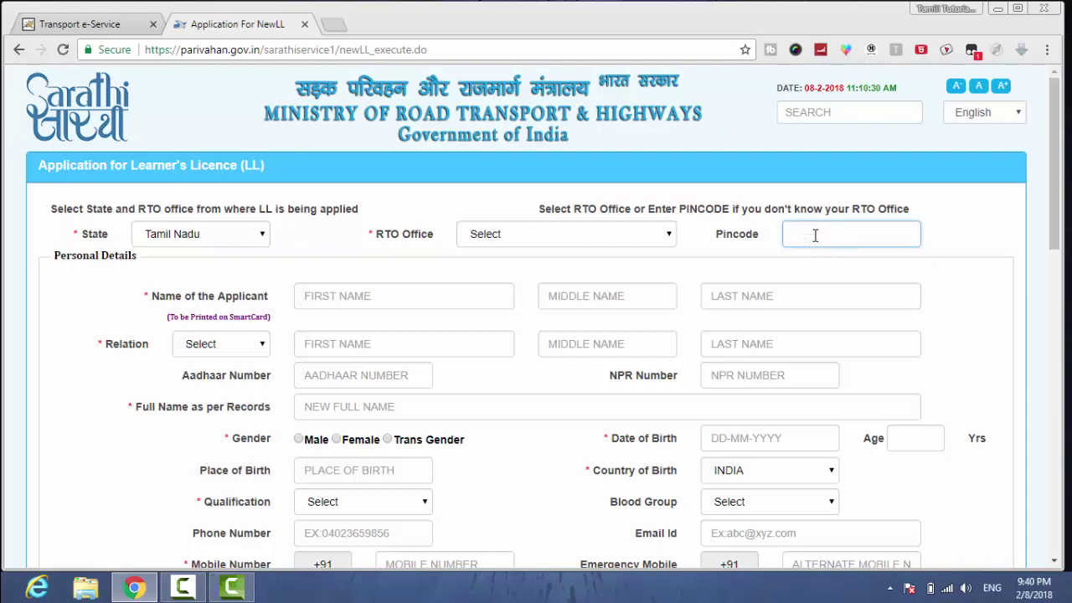
{"action": "type", "text": "621"}
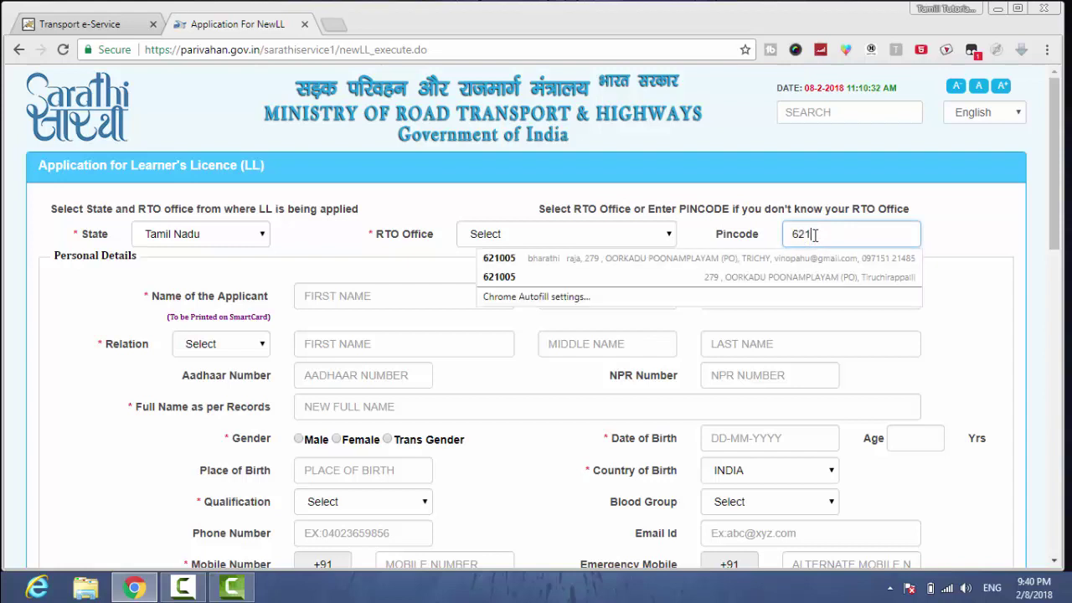
{"action": "type", "text": "009"}
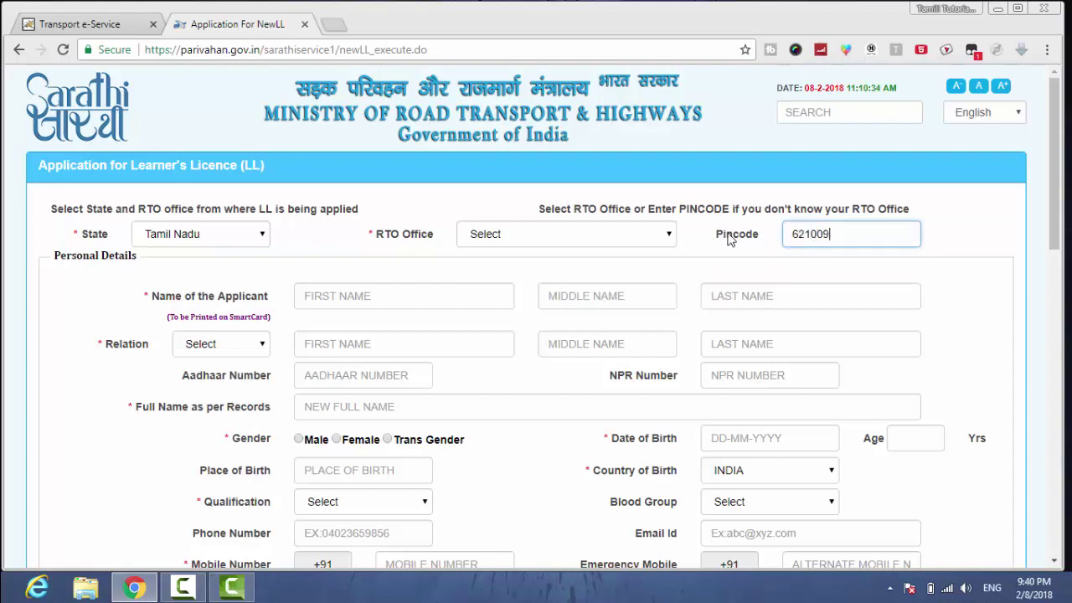
{"action": "left_click", "coordinate": [730, 240]}
{"action": "left_click", "coordinate": [661, 234]}
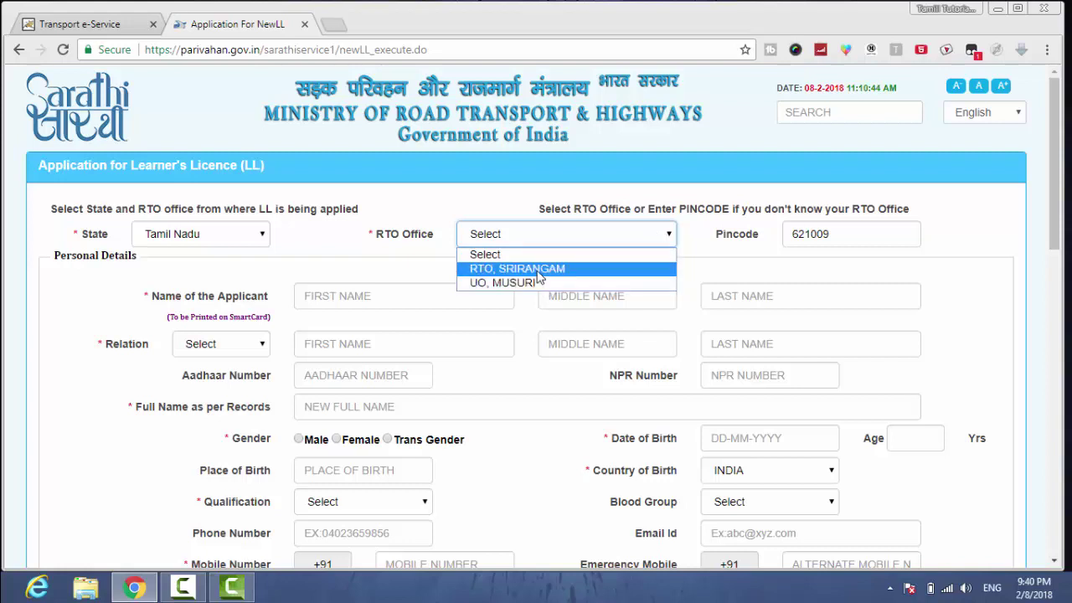
{"action": "left_click", "coordinate": [540, 269]}
{"action": "left_click", "coordinate": [470, 288]}
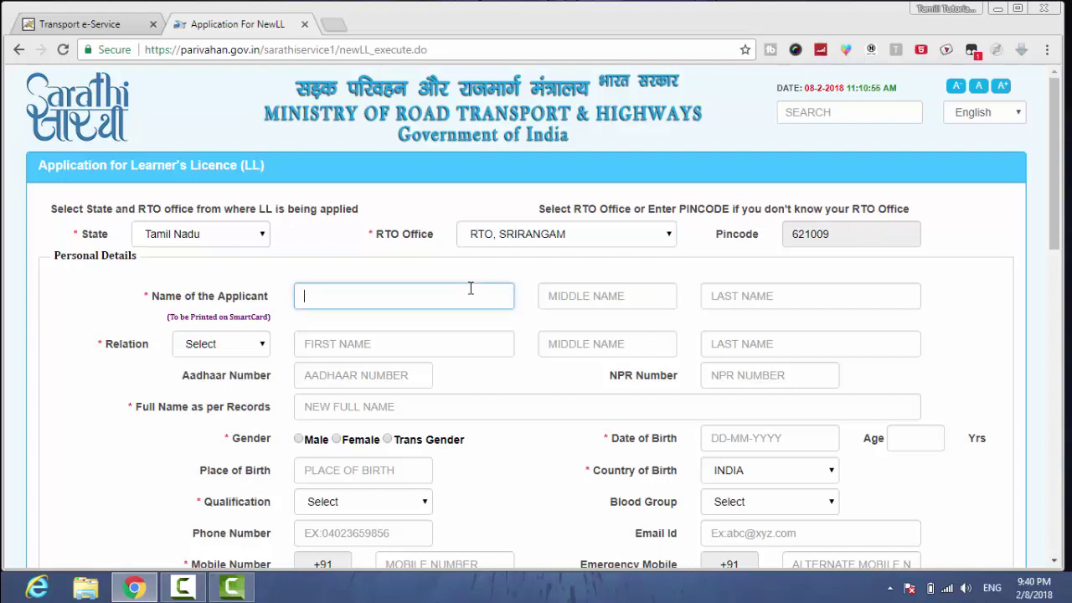
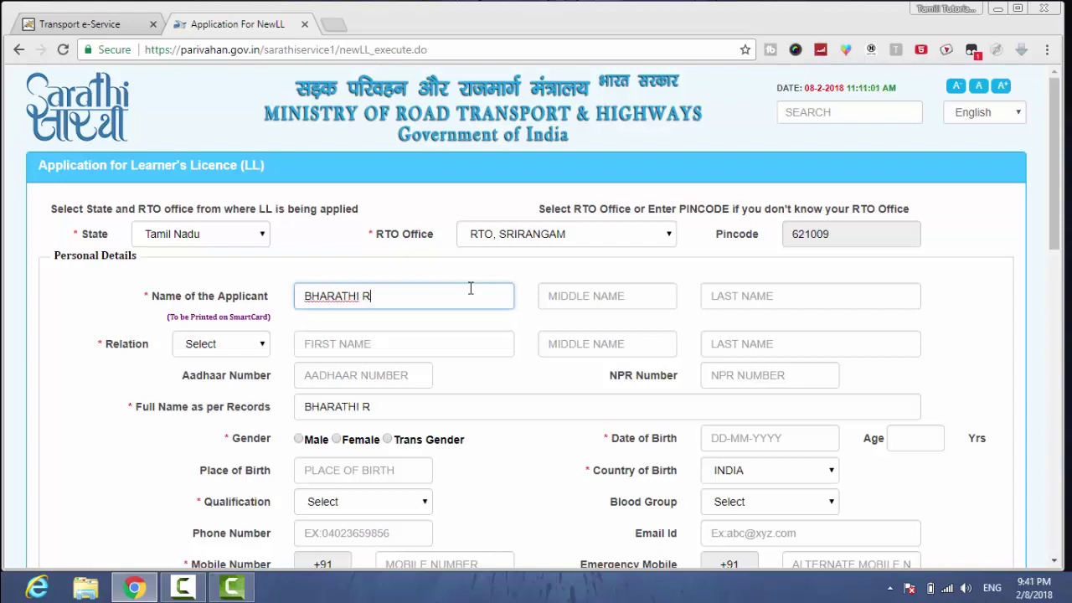
- Enter the applicant's first name, moving the surname into the last name field
{"action": "left_click", "coordinate": [736, 291]}
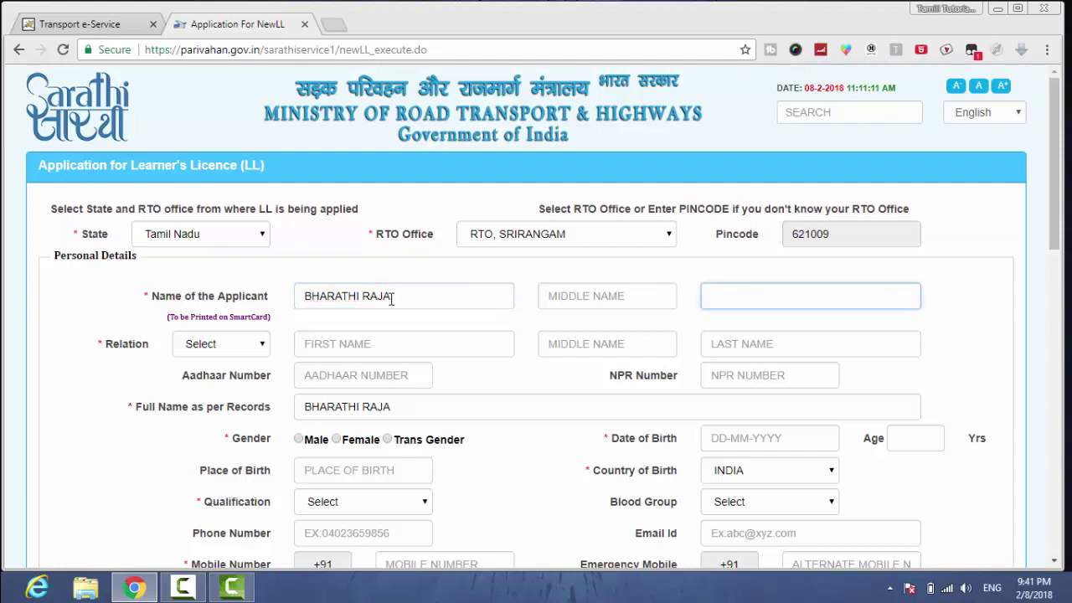
{"action": "double_click", "coordinate": [363, 295]}
{"action": "key", "text": "BackSpace"}
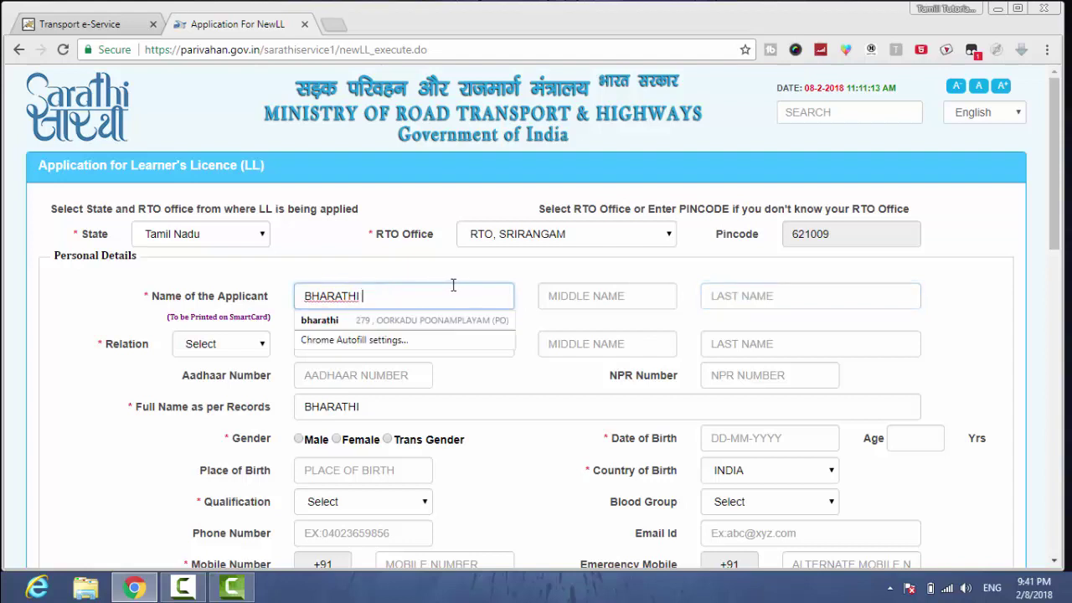
{"action": "left_click", "coordinate": [728, 290]}
{"action": "type", "text": "R"}
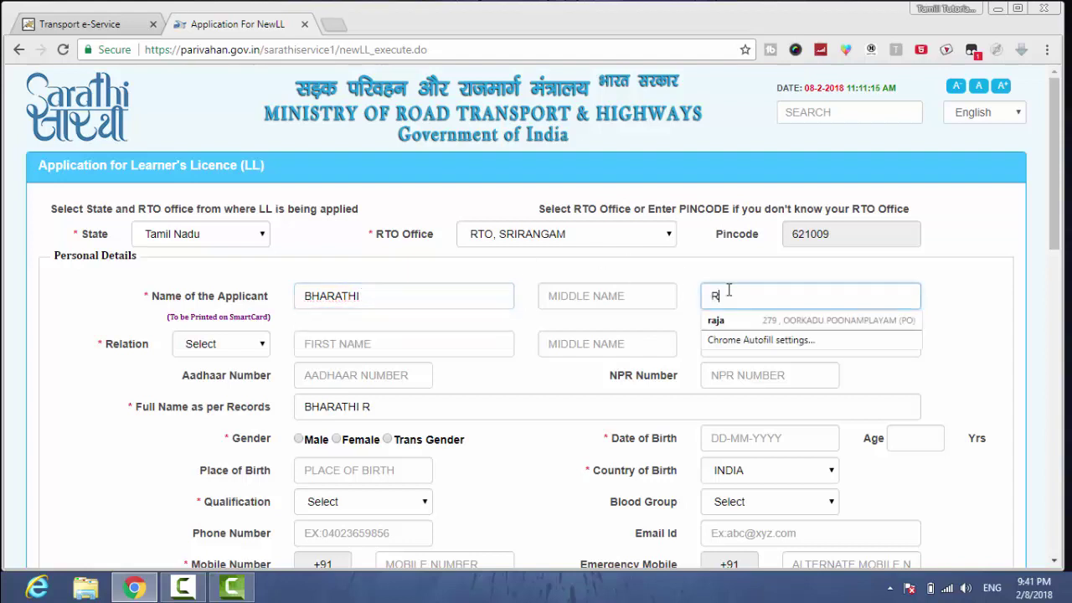
{"action": "type", "text": "AJA"}
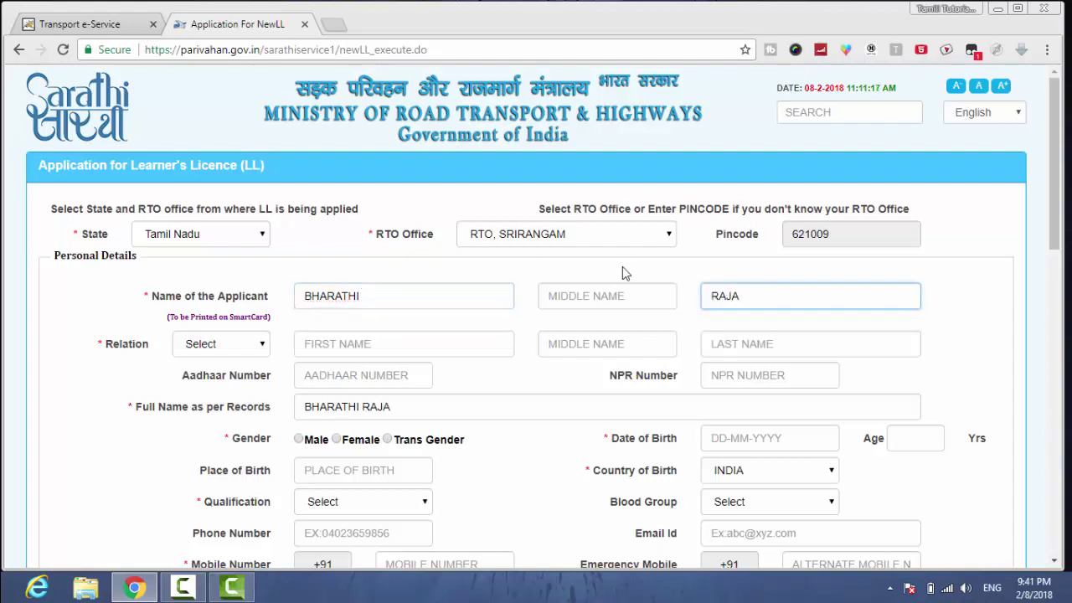
{"action": "left_click", "coordinate": [622, 266]}
- Set the relation to Father, enter the father's name, and fill in the place of birth
{"action": "left_click", "coordinate": [247, 352]}
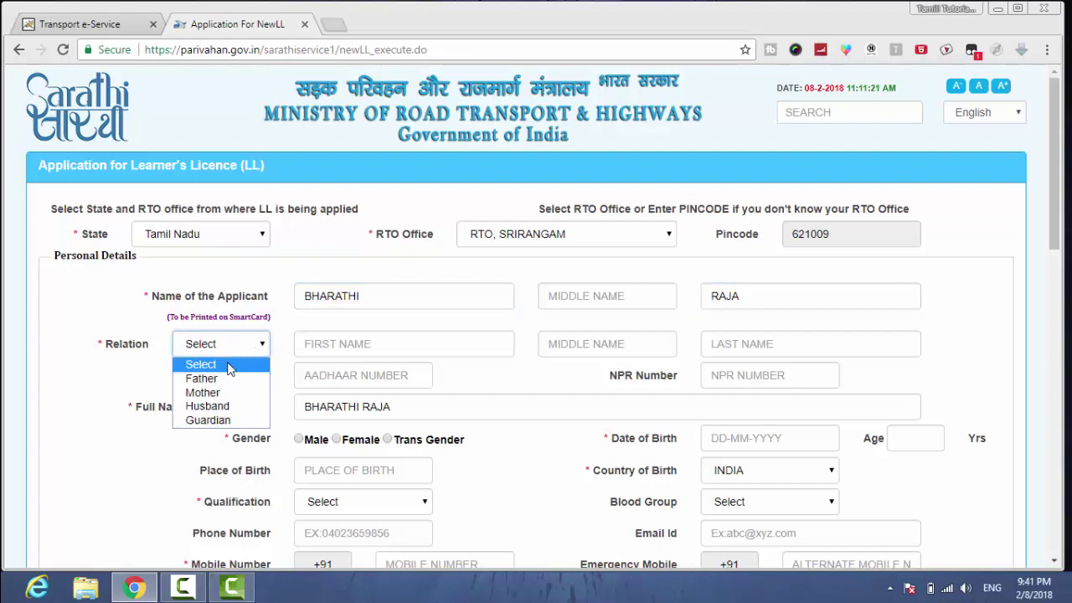
{"action": "left_click", "coordinate": [223, 379]}
{"action": "left_click", "coordinate": [334, 348]}
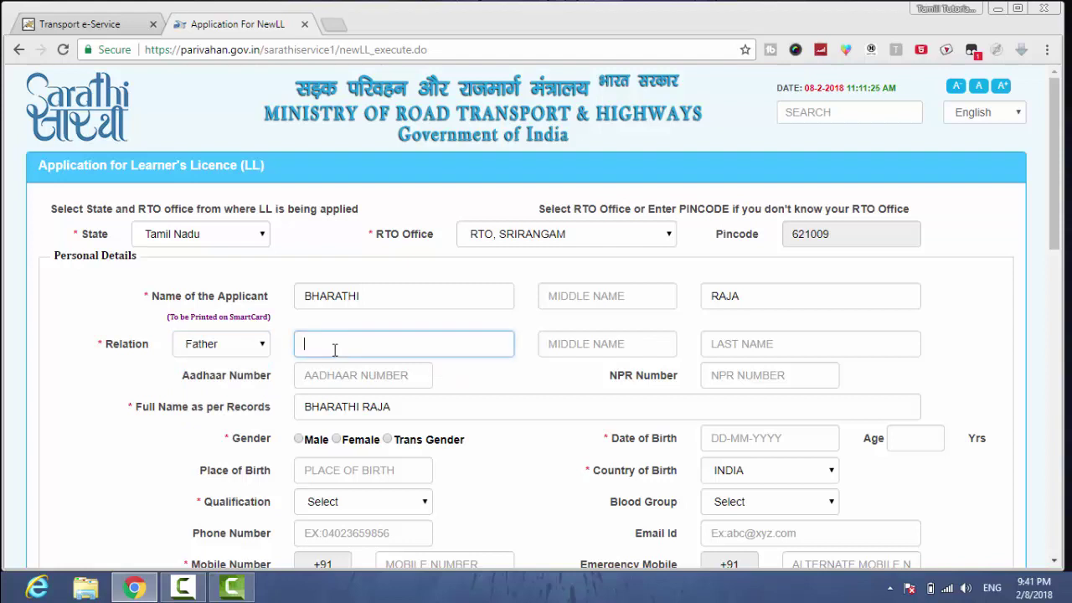
{"action": "type", "text": "NAGARAJAN"}
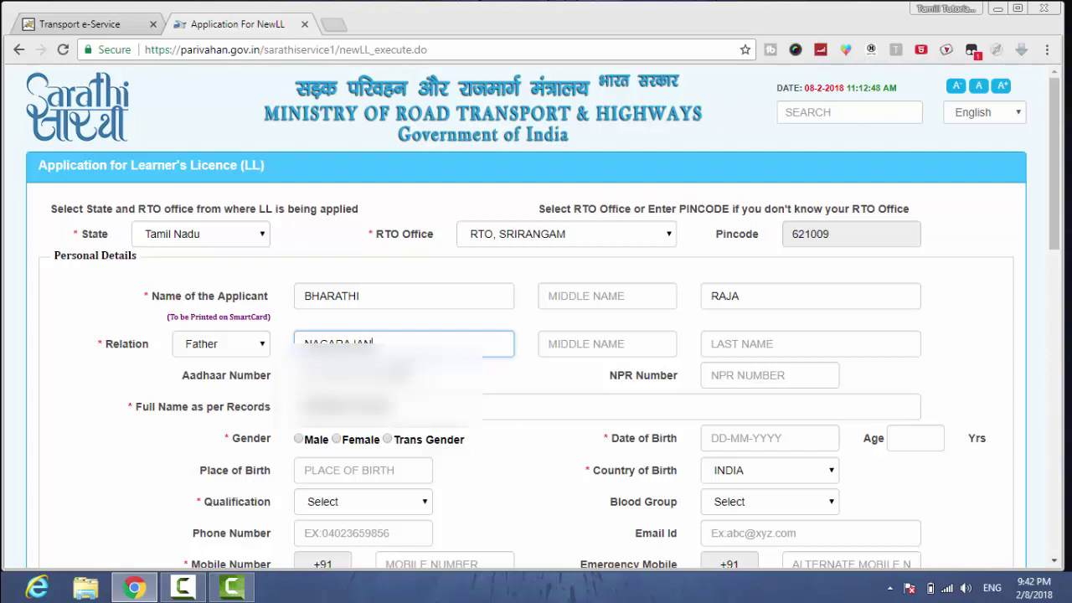
{"action": "key", "text": "Tab"}
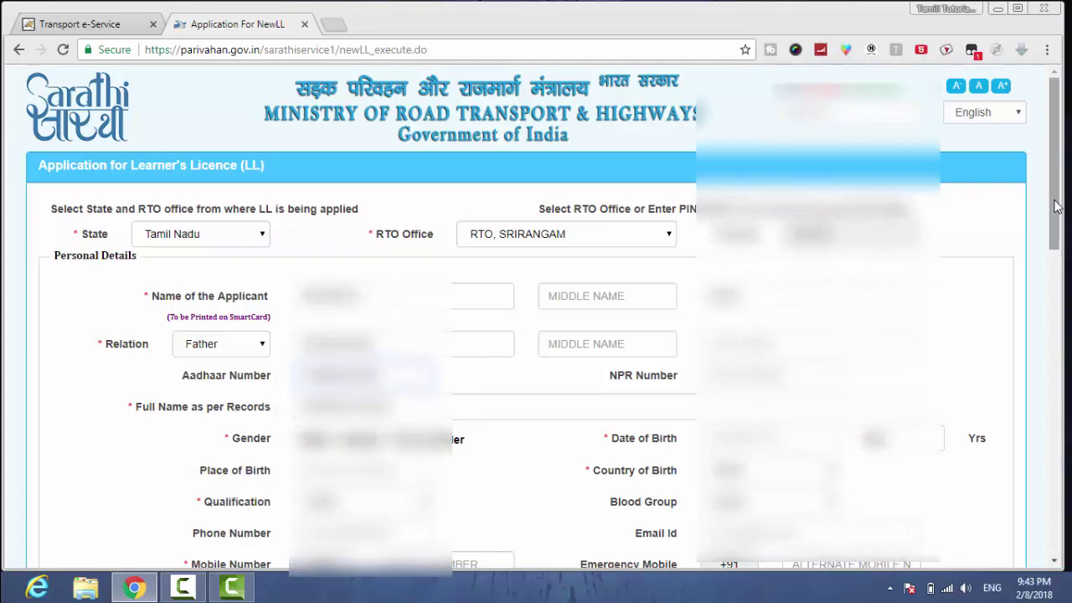
{"action": "left_click_drag", "start_coordinate": [1055, 247], "coordinate": [1052, 338]}
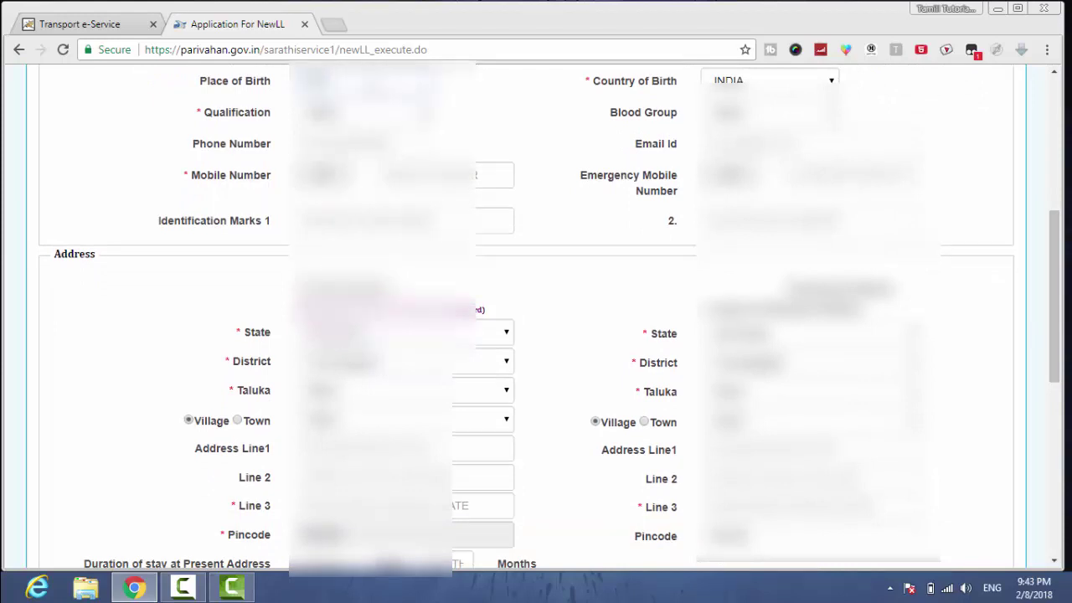
{"action": "type", "text": "Chennai"}
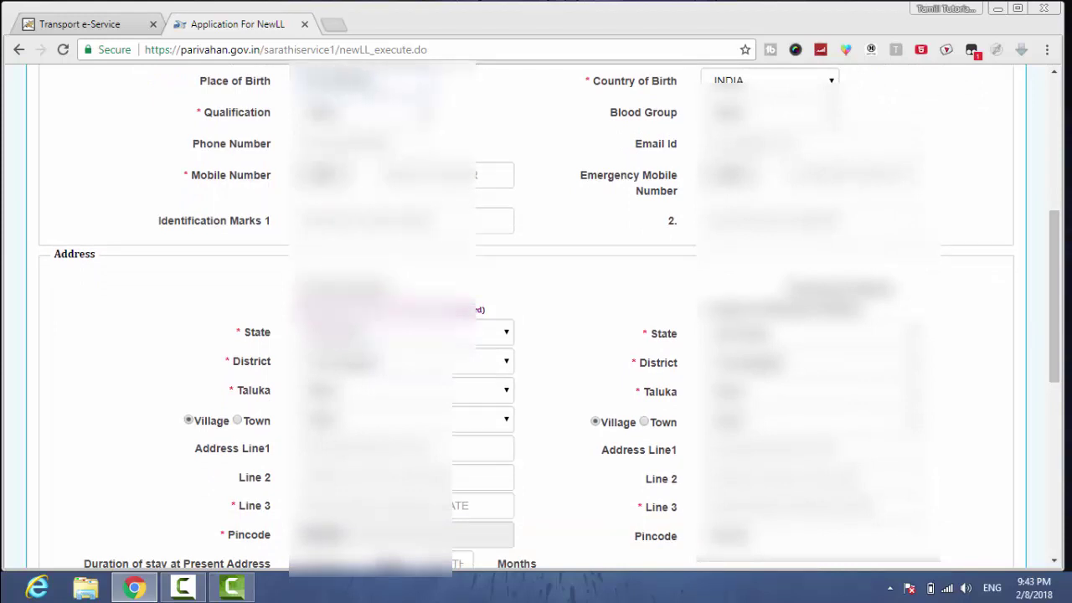
{"action": "type", "text": "naiai"}
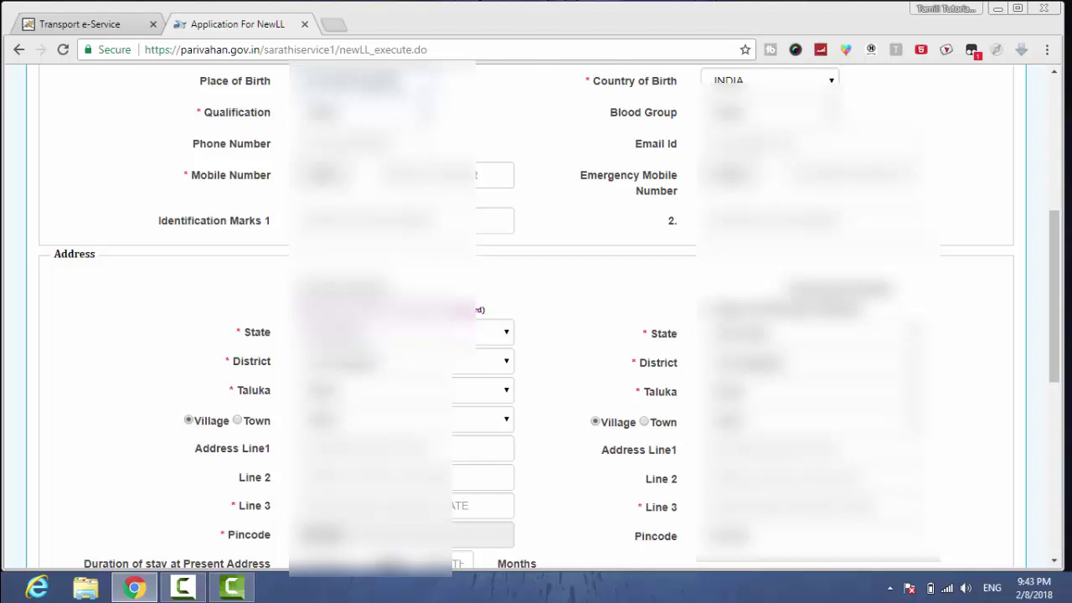
{"action": "key", "text": "Tab"}
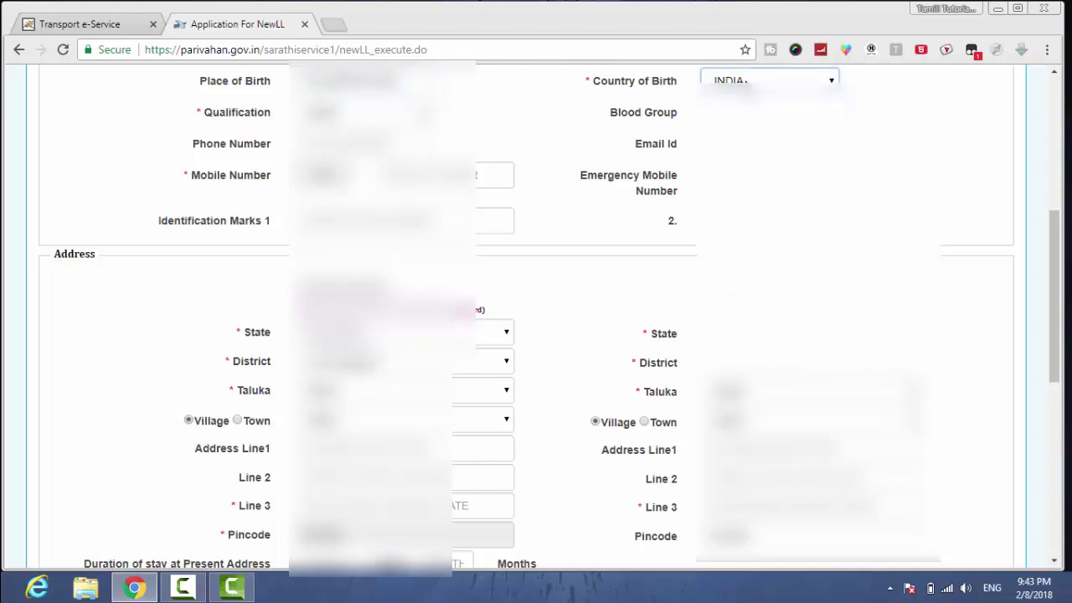
- Pick the applicant's qualification and blood group from their dropdown lists
{"action": "left_click", "coordinate": [444, 114]}
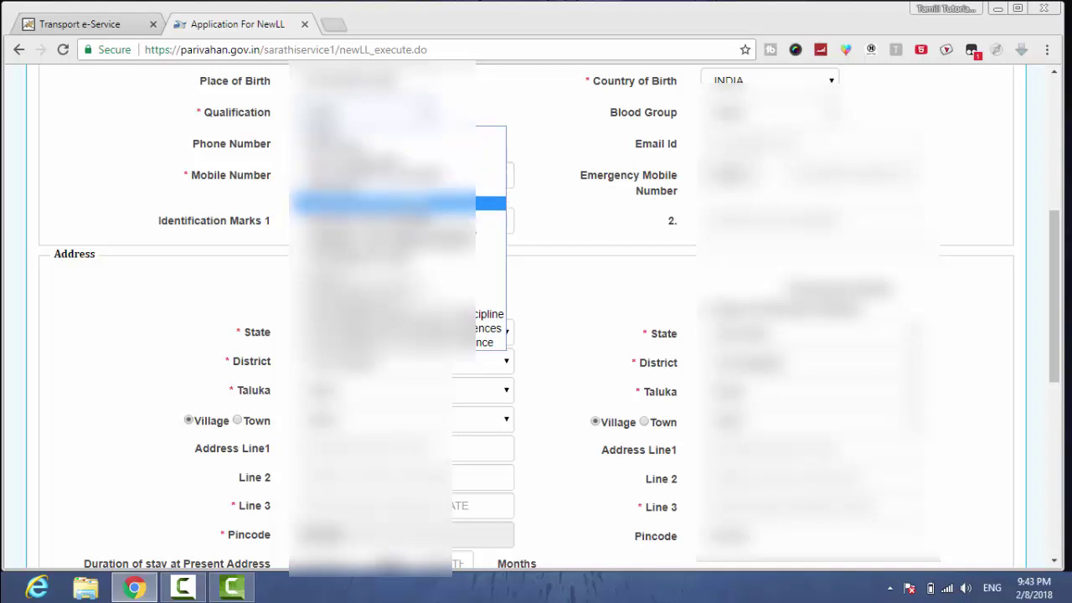
{"action": "left_click", "coordinate": [394, 202]}
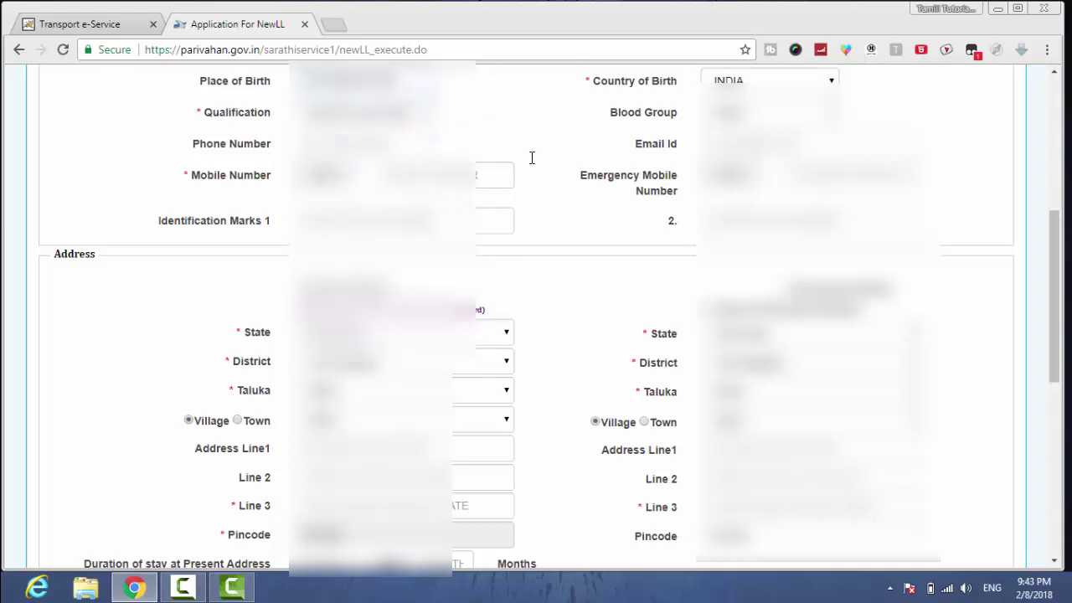
{"action": "left_click", "coordinate": [770, 112]}
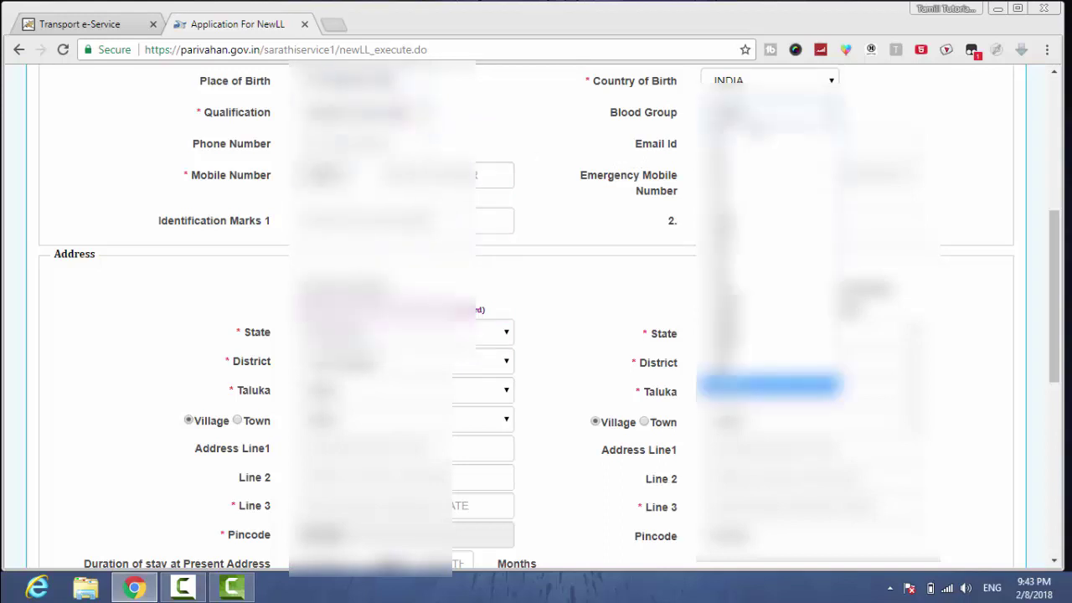
{"action": "left_click", "coordinate": [771, 167]}
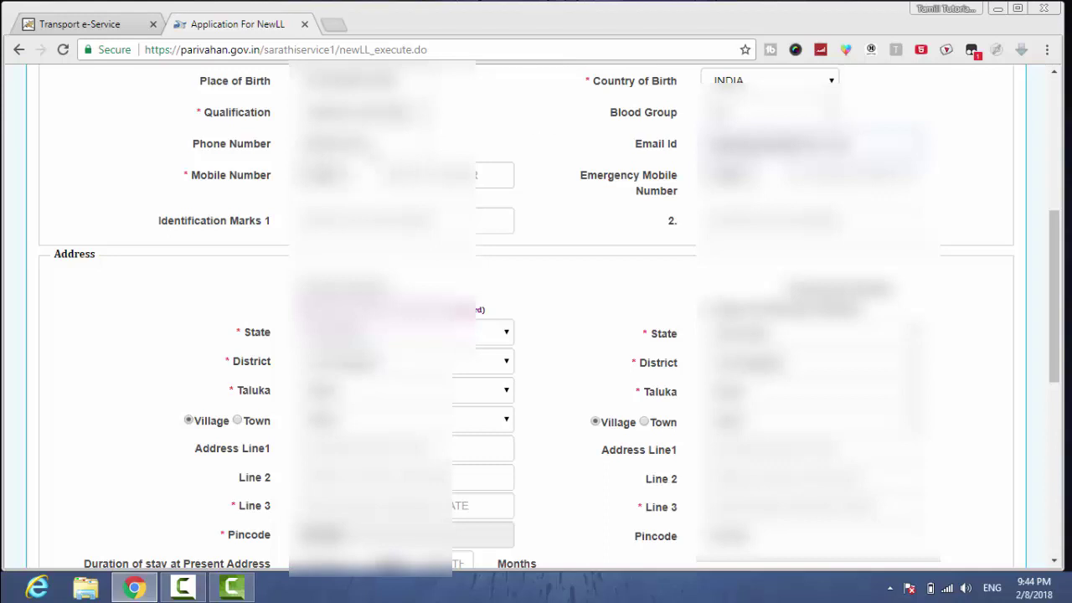
- Autofill the mobile number, leave phone number empty, and enter identification mark 'A MOLE ON THE RIGHT'
{"action": "double_click", "coordinate": [331, 143]}
{"action": "key", "text": "BackSpace"}
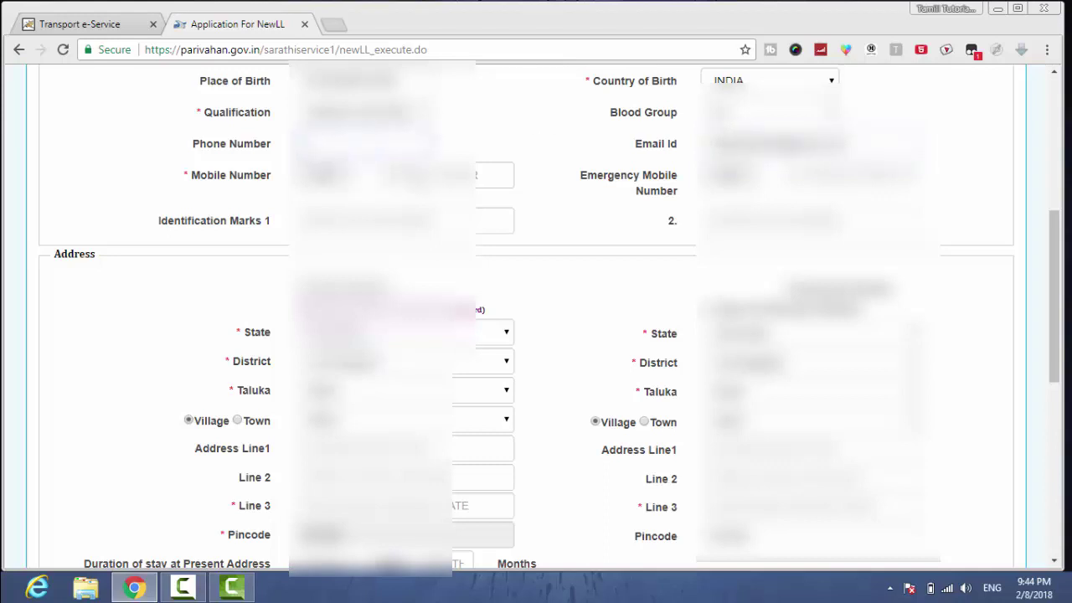
{"action": "left_click", "coordinate": [419, 175]}
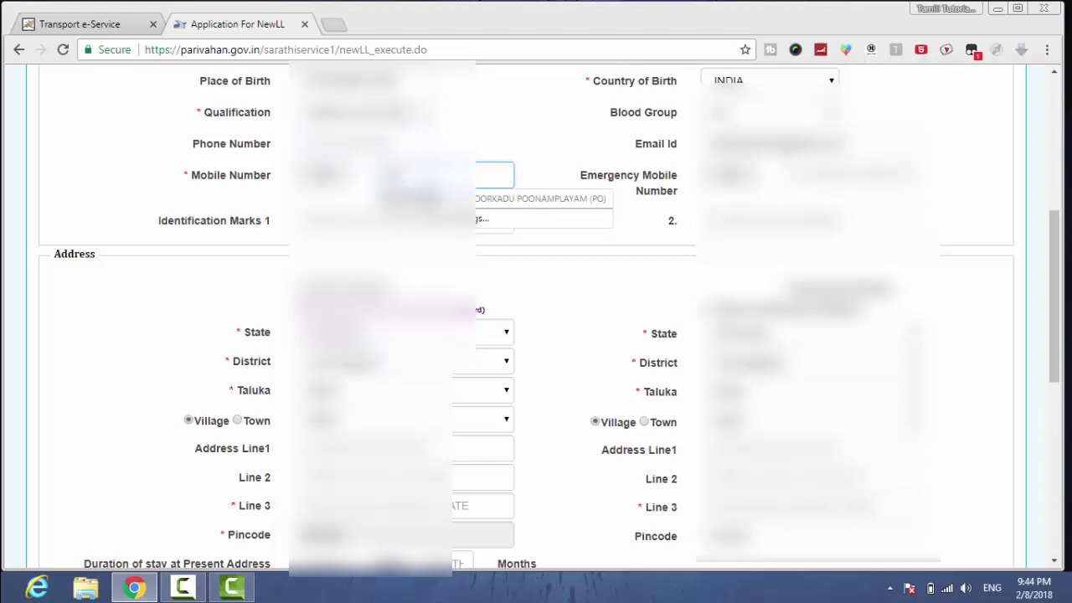
{"action": "key", "text": "Down"}
{"action": "key", "text": "Return"}
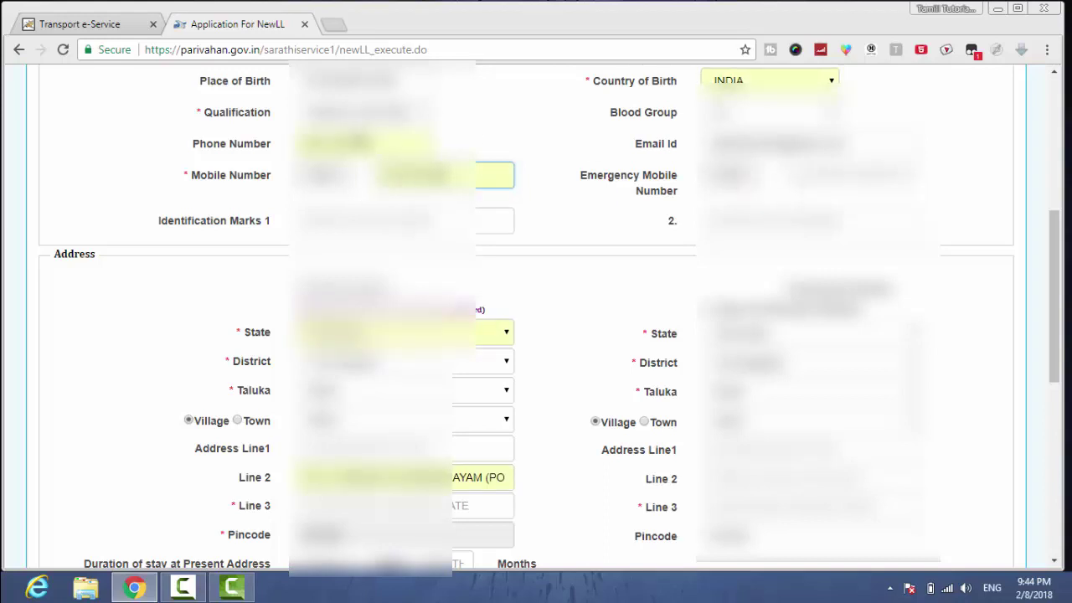
{"action": "left_click_drag", "start_coordinate": [373, 144], "coordinate": [211, 154]}
{"action": "key", "text": "Delete"}
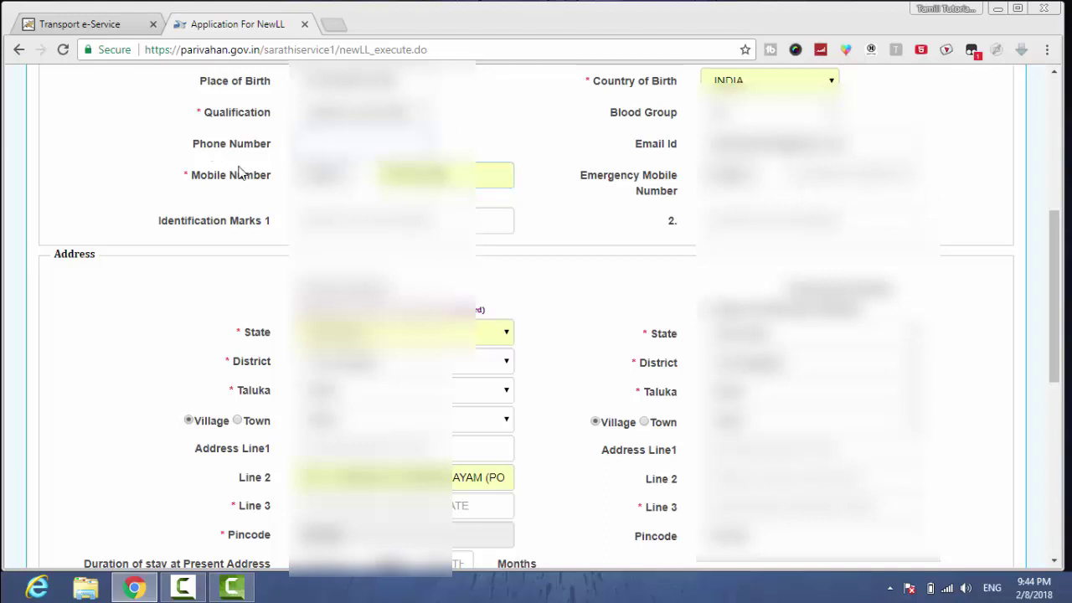
{"action": "left_click", "coordinate": [302, 210]}
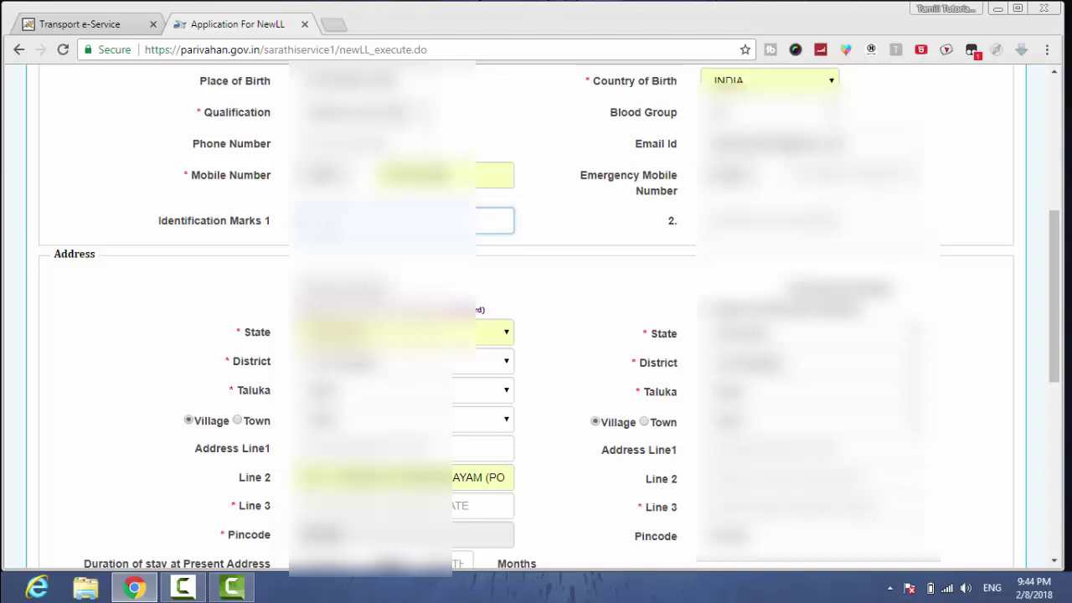
{"action": "type", "text": "A MOLE"}
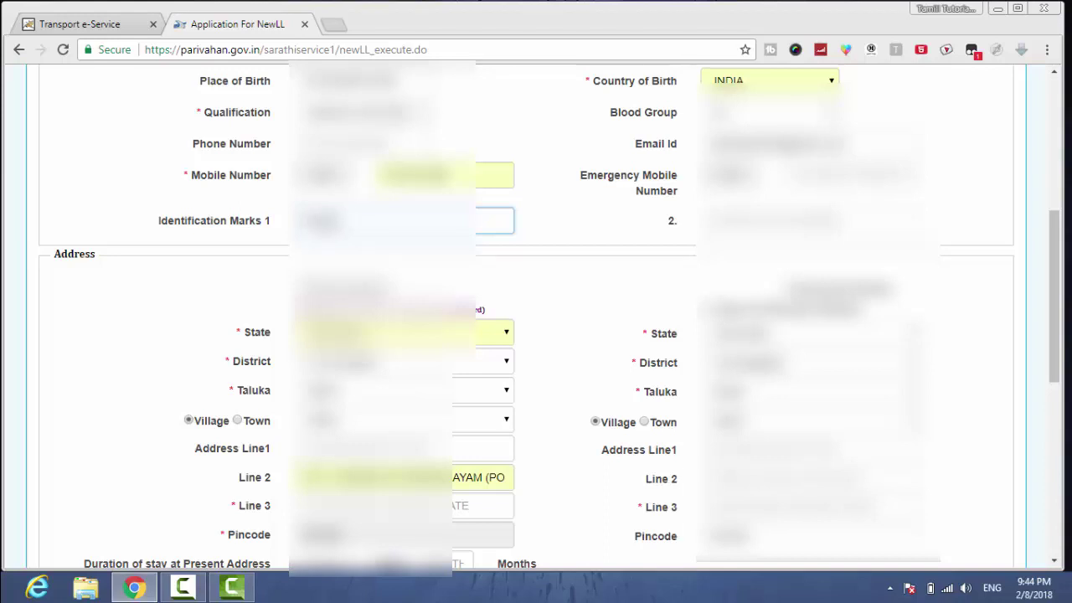
{"action": "type", "text": " ON THE"}
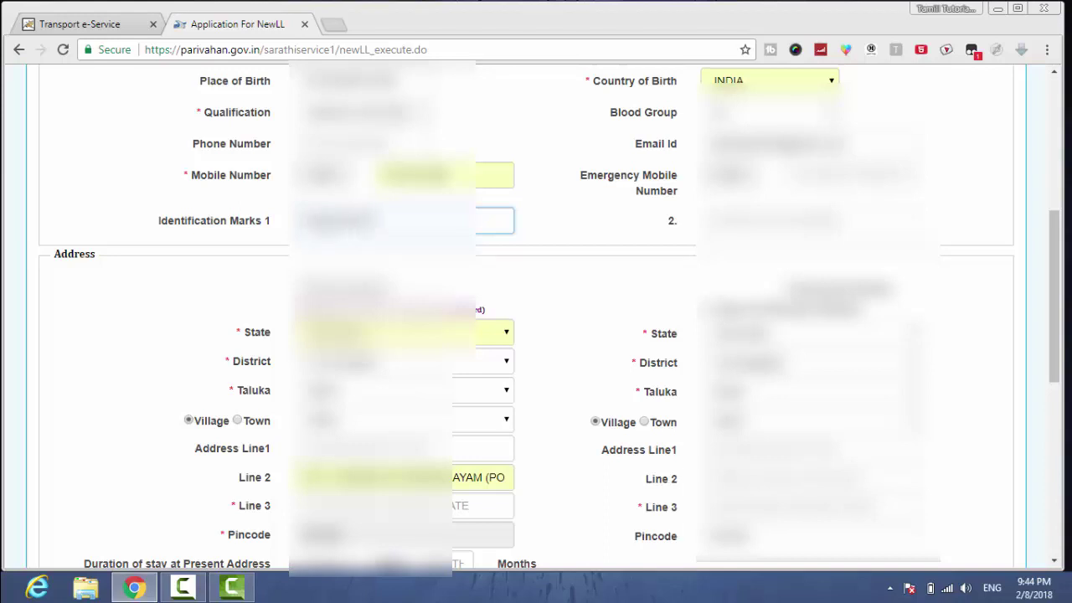
{"action": "type", "text": " RIGHT"}
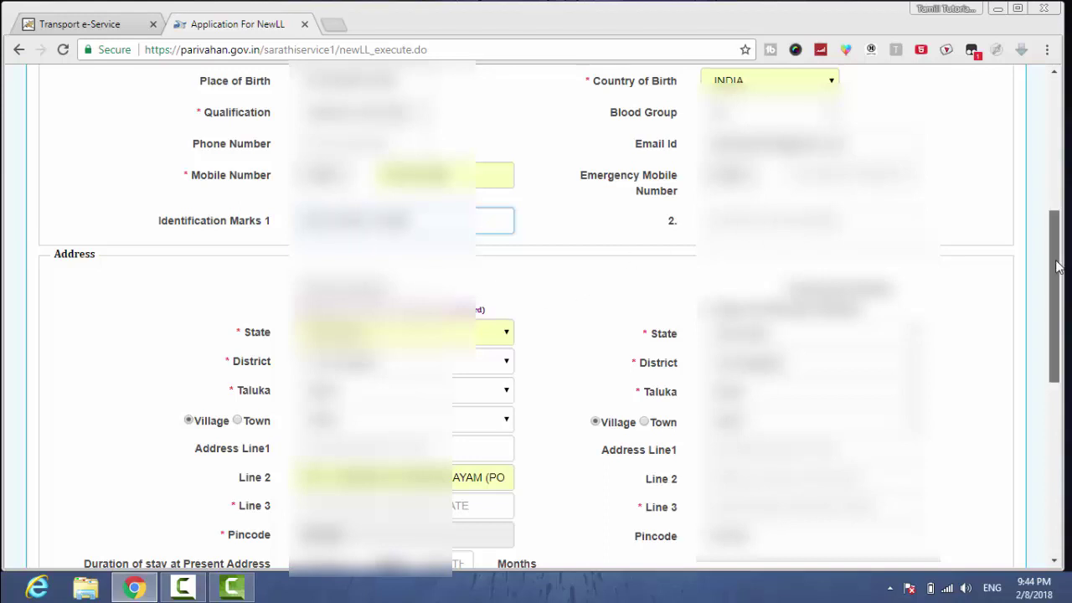
- Choose the present-address taluka and last listed village, and enter '1' as Address Line1
{"action": "left_click_drag", "start_coordinate": [1058, 266], "coordinate": [1057, 350]}
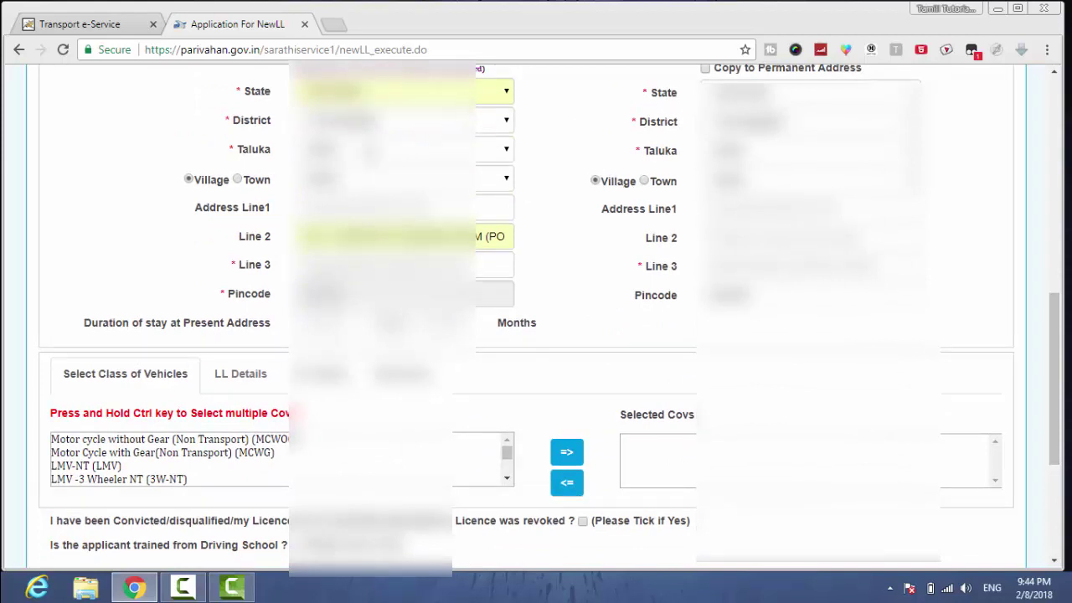
{"action": "left_click", "coordinate": [377, 149]}
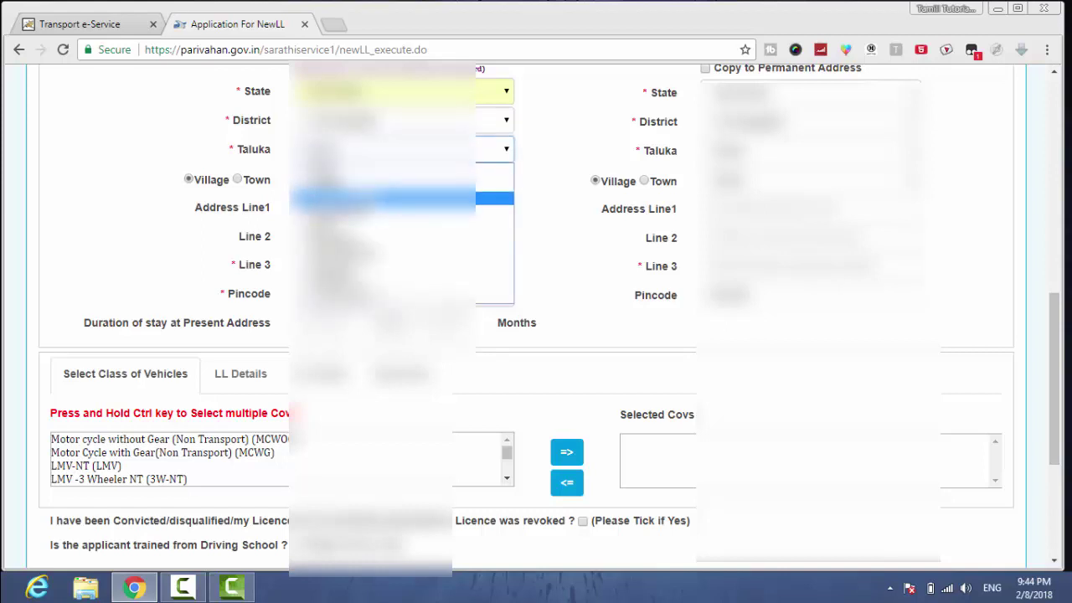
{"action": "left_click", "coordinate": [376, 198]}
{"action": "left_click", "coordinate": [335, 178]}
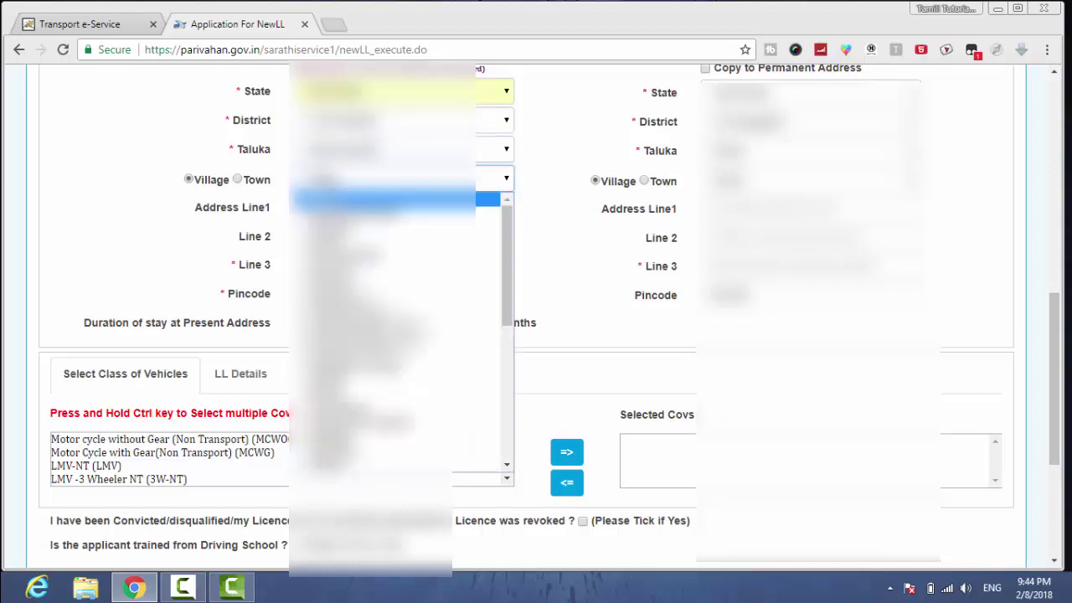
{"action": "scroll", "coordinate": [376, 464], "scroll_direction": "down", "scroll_amount": 2}
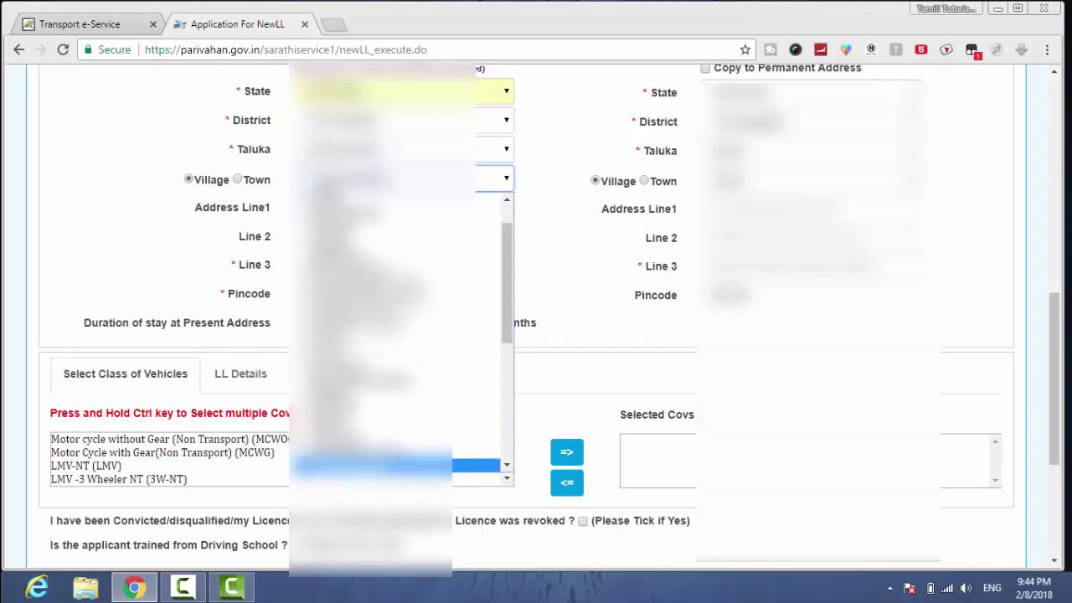
{"action": "left_click", "coordinate": [377, 465]}
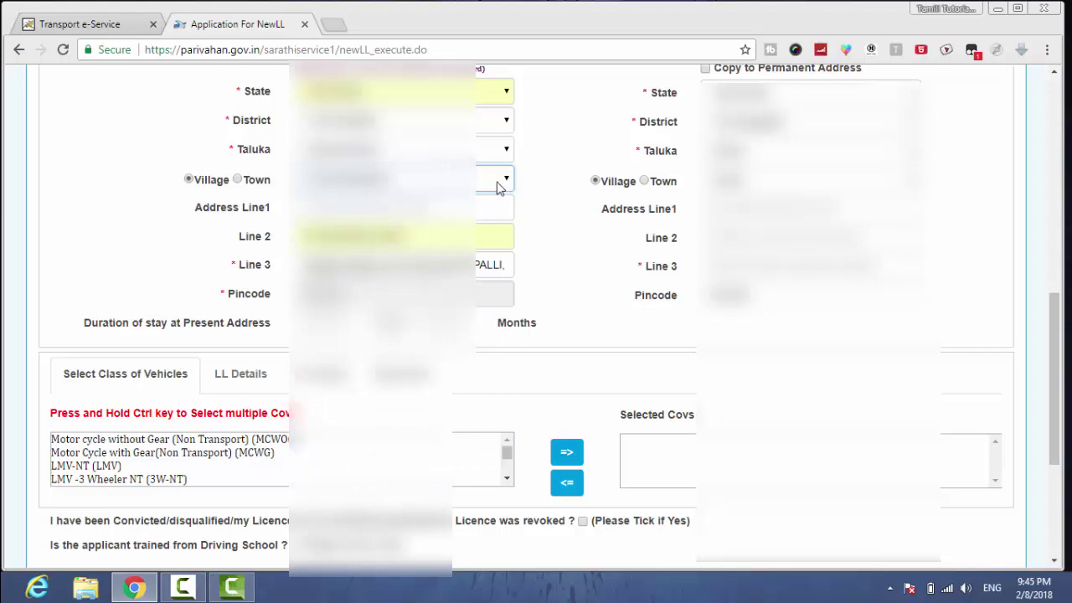
{"action": "key", "text": "Tab"}
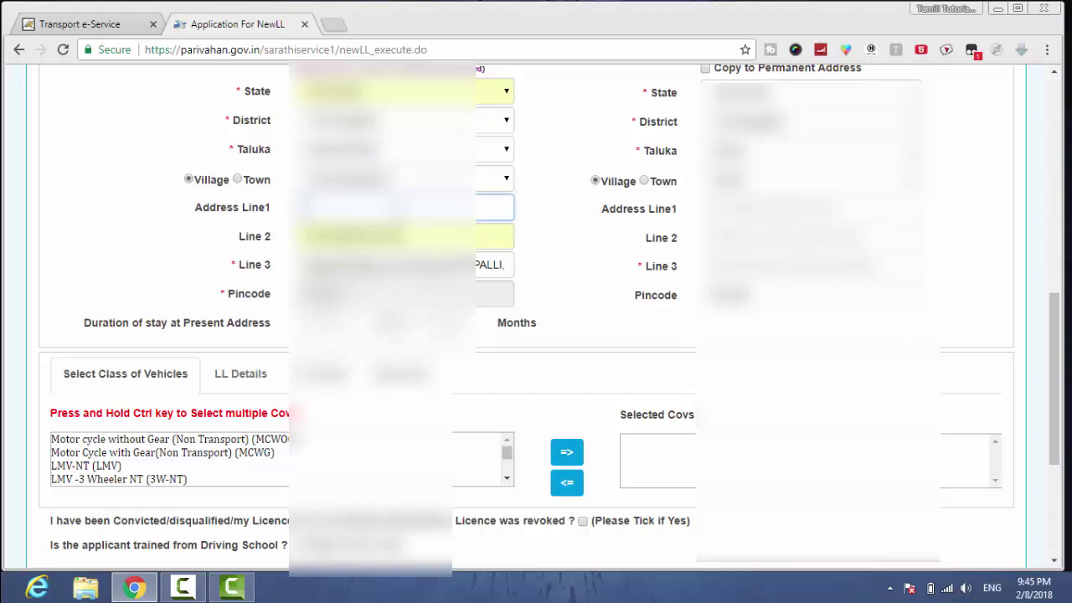
{"action": "type", "text": "1"}
{"action": "key", "text": "Tab"}
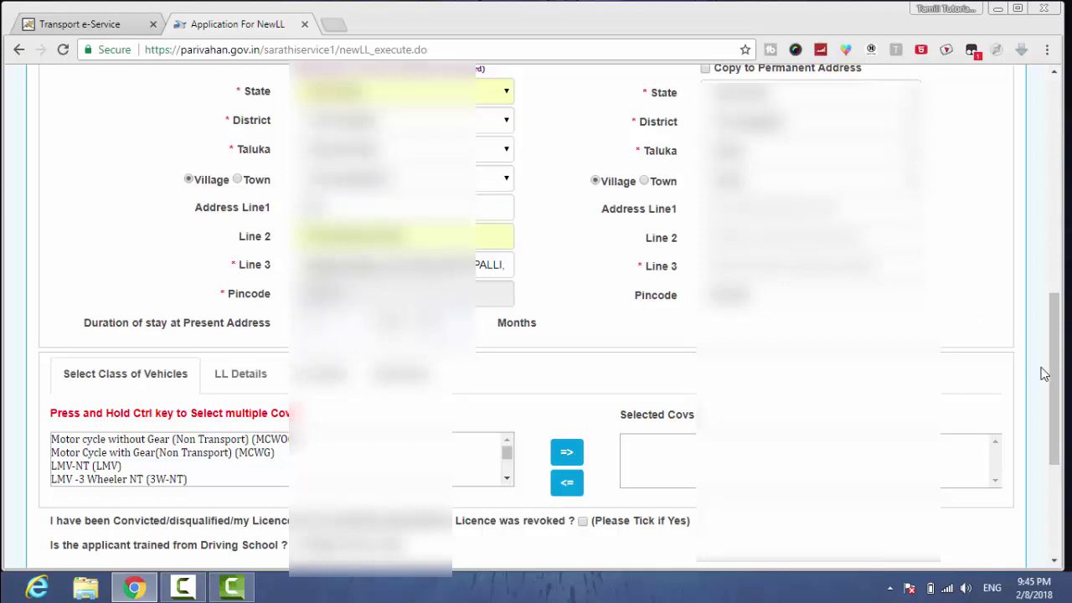
{"action": "left_click_drag", "start_coordinate": [1058, 373], "coordinate": [1063, 335]}
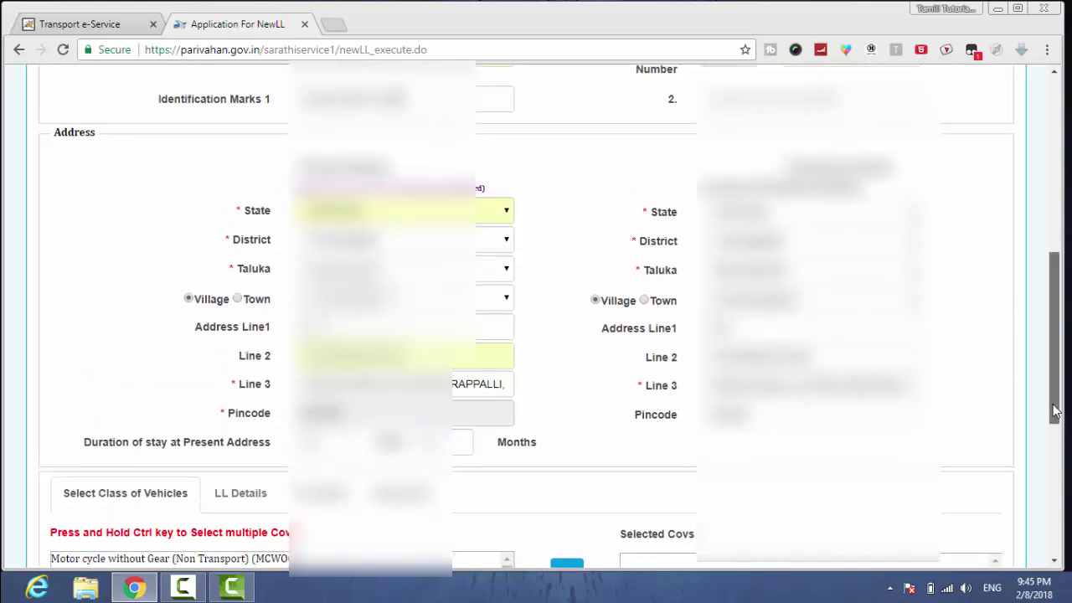
- Move LMV -3 Wheeler NT (3W-NT) and Motor Cycle with Gear (MCWG) into Selected Covs
{"action": "left_click_drag", "start_coordinate": [1057, 420], "coordinate": [1057, 548]}
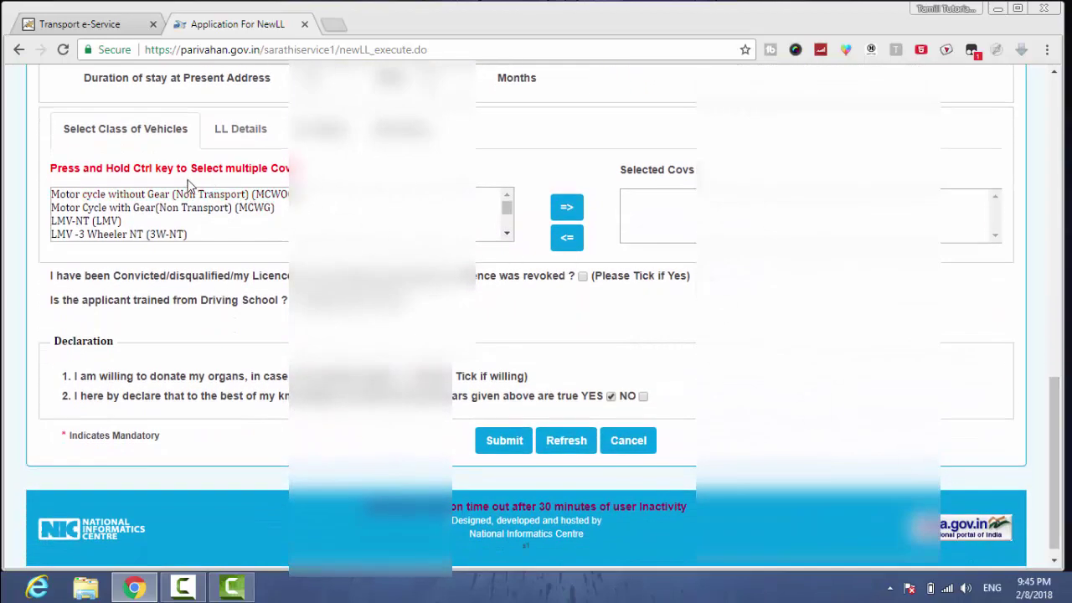
{"action": "left_click", "coordinate": [115, 236]}
{"action": "left_click", "coordinate": [566, 208]}
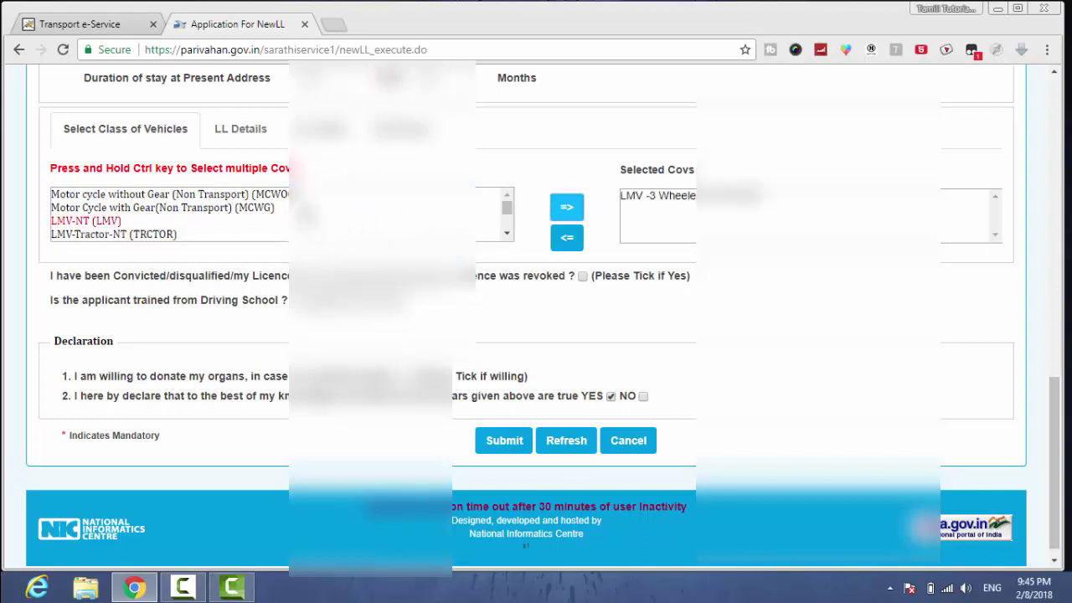
{"action": "left_click", "coordinate": [250, 195]}
{"action": "left_click", "coordinate": [240, 208]}
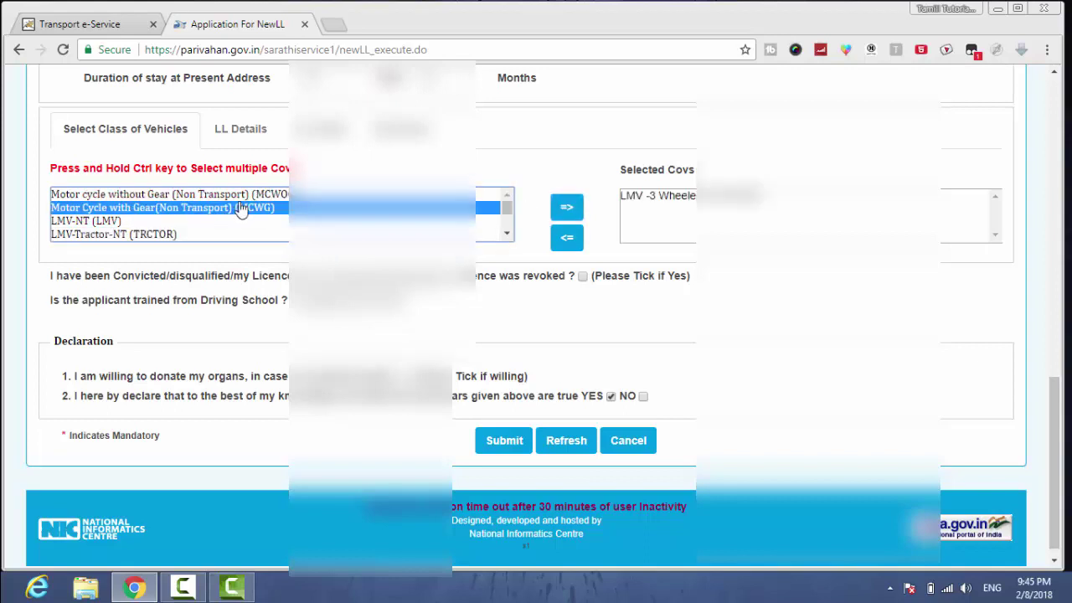
{"action": "left_click", "coordinate": [566, 207]}
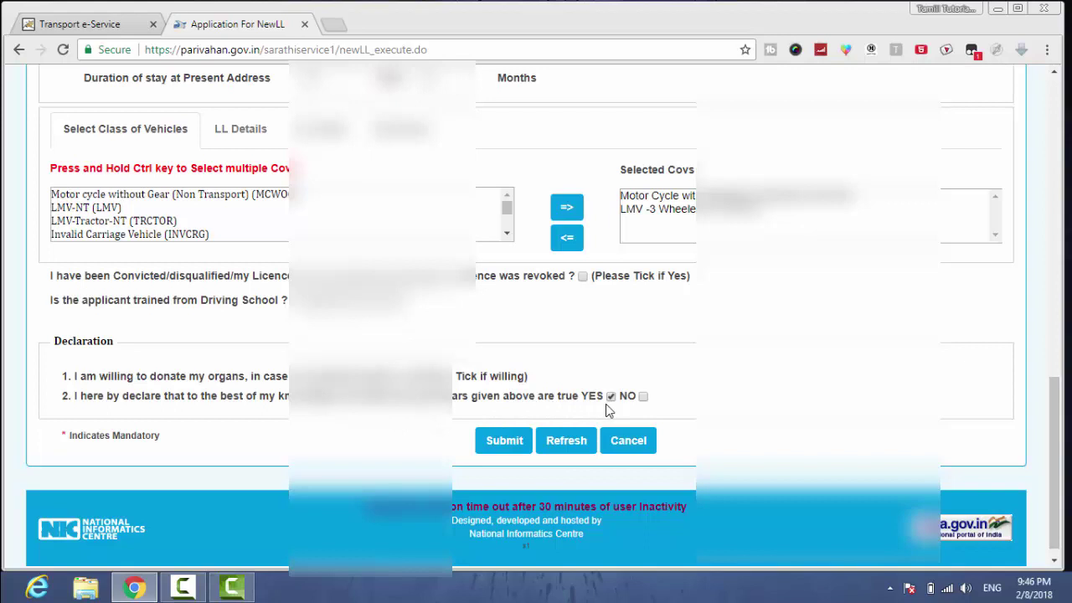
- Attempt submission, dismiss the alert, and re-select the birth year and blood group
{"action": "left_click", "coordinate": [497, 452]}
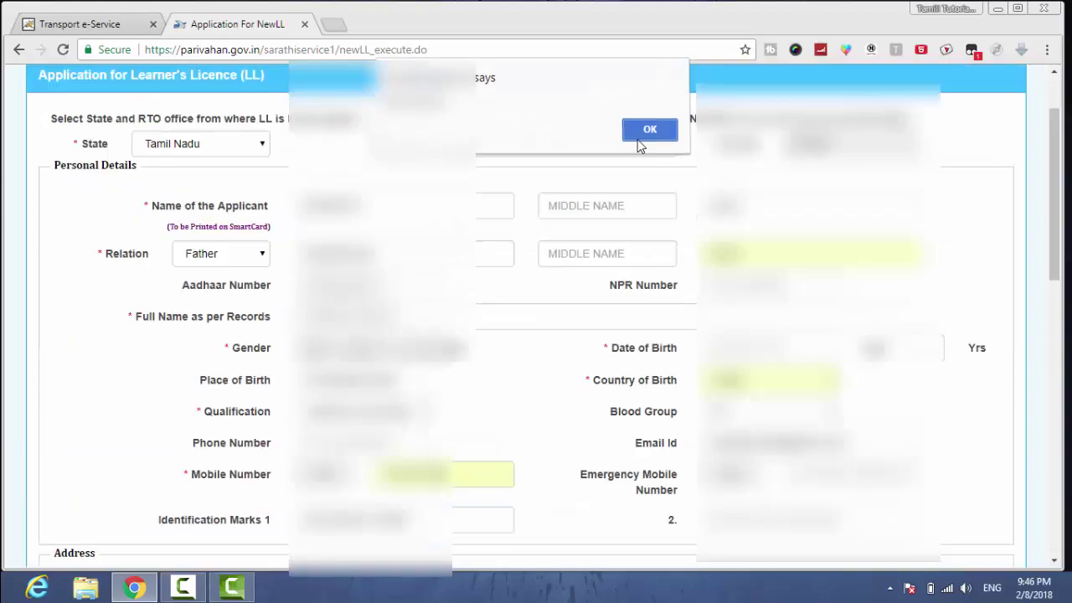
{"action": "left_click", "coordinate": [638, 141]}
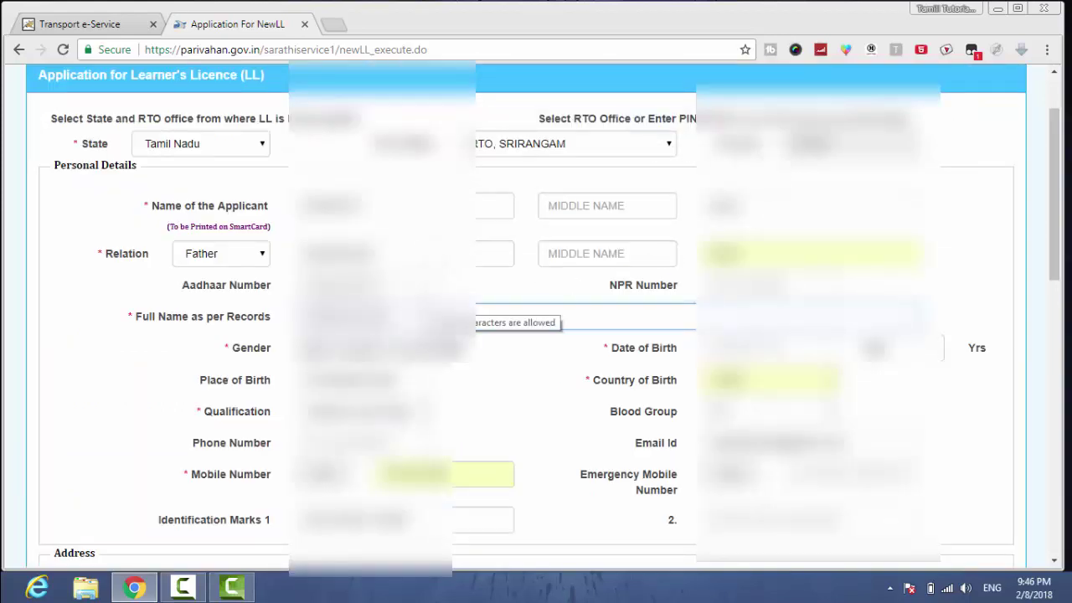
{"action": "key", "text": "Tab"}
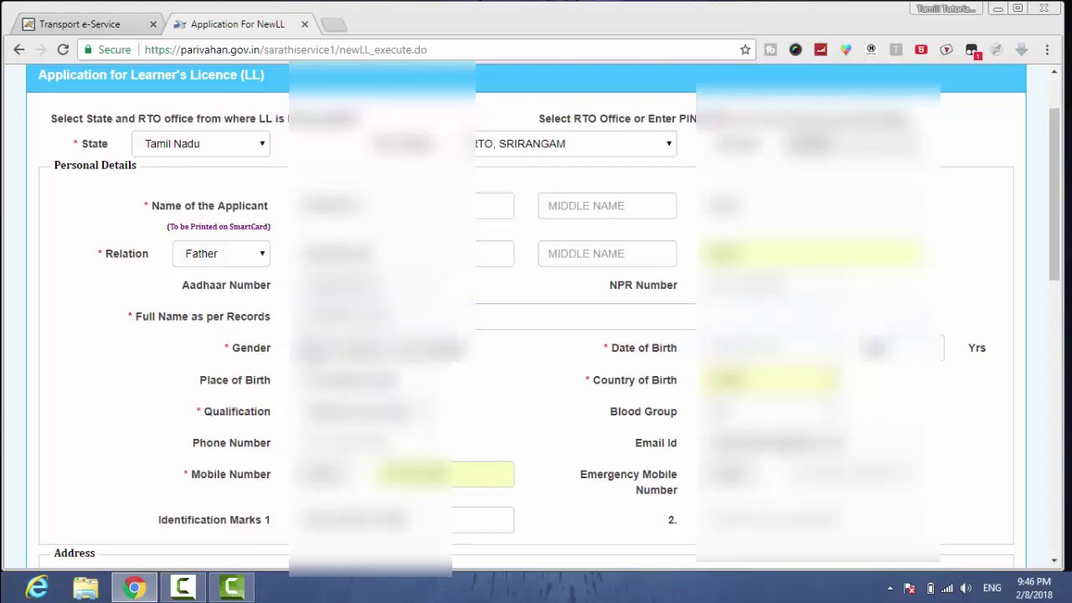
{"action": "key", "text": "alt+Down"}
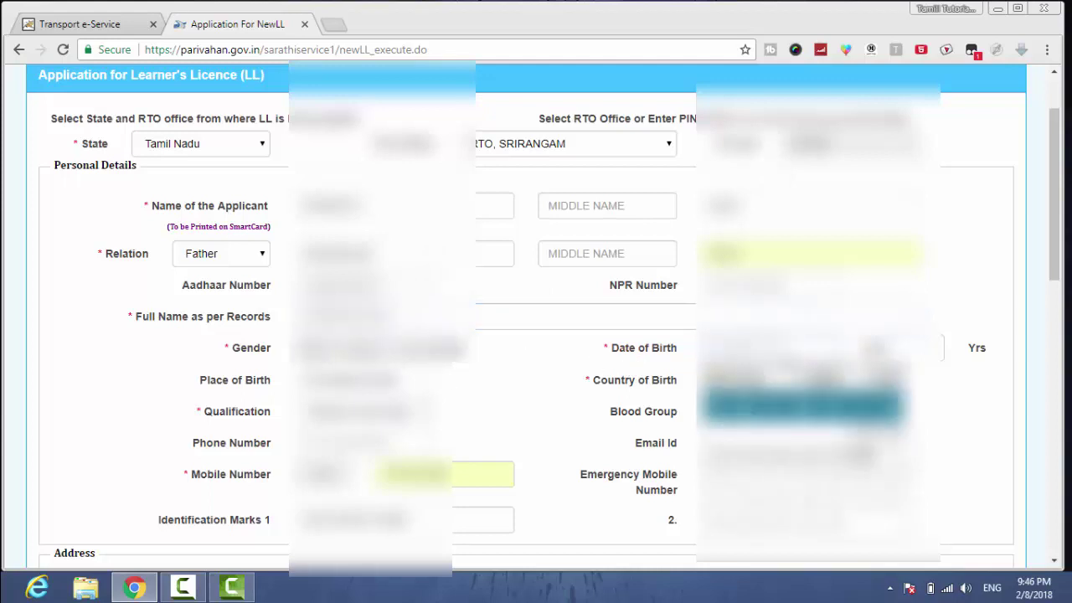
{"action": "key", "text": "alt+Down"}
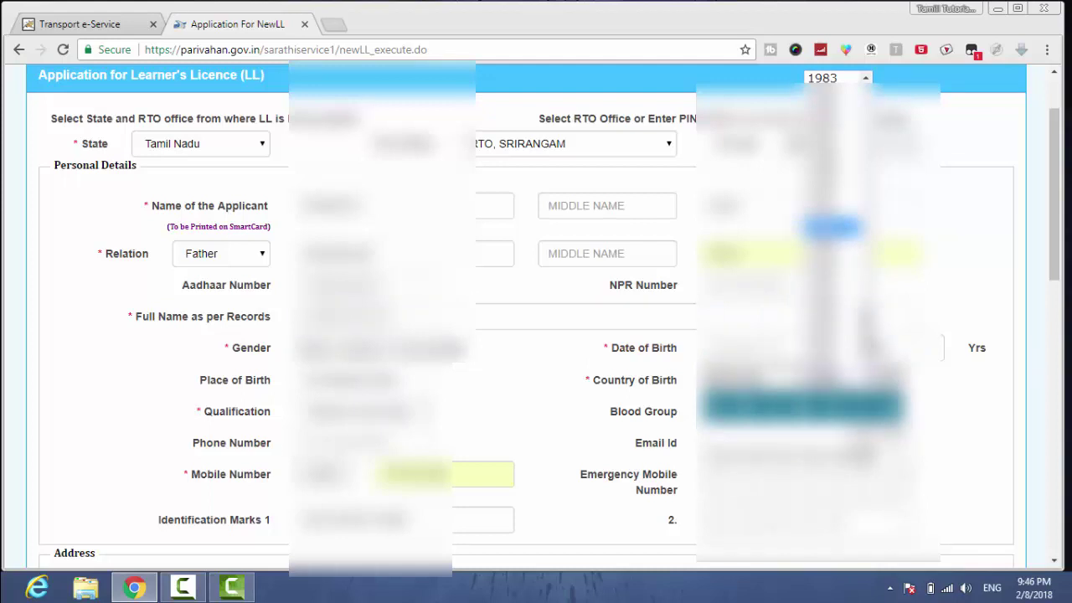
{"action": "key", "text": "Up"}
{"action": "key", "text": "Up"}
{"action": "key", "text": "Up"}
{"action": "key", "text": "Up"}
{"action": "key", "text": "Up"}
{"action": "key", "text": "Down"}
{"action": "key", "text": "Down"}
{"action": "key", "text": "Down"}
{"action": "key", "text": "Down"}
{"action": "key", "text": "Down"}
{"action": "key", "text": "Down"}
{"action": "key", "text": "Down"}
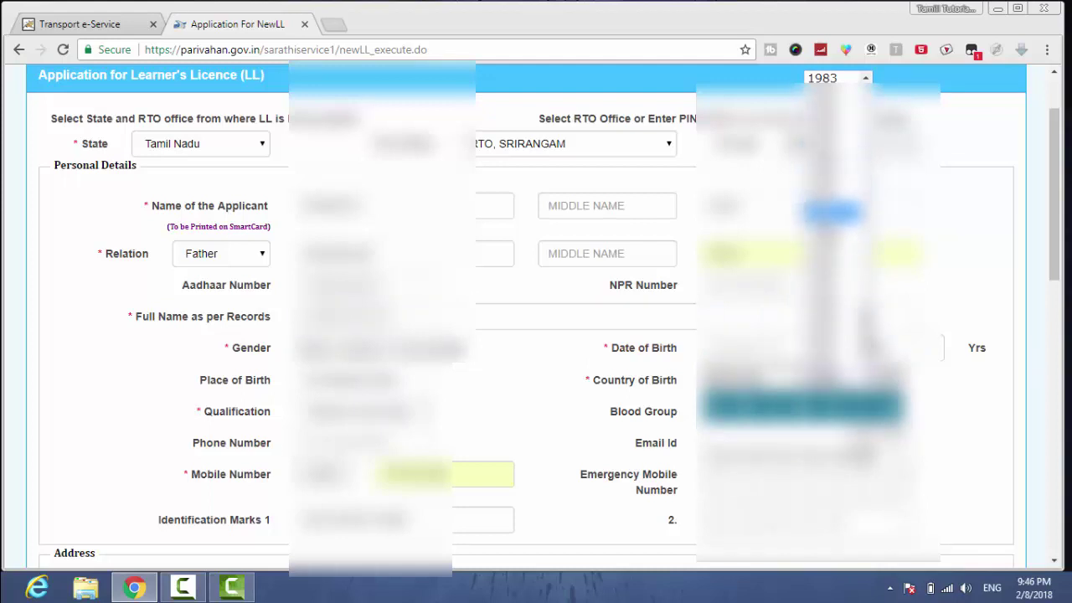
{"action": "key", "text": "Down"}
{"action": "key", "text": "Down"}
{"action": "key", "text": "Return"}
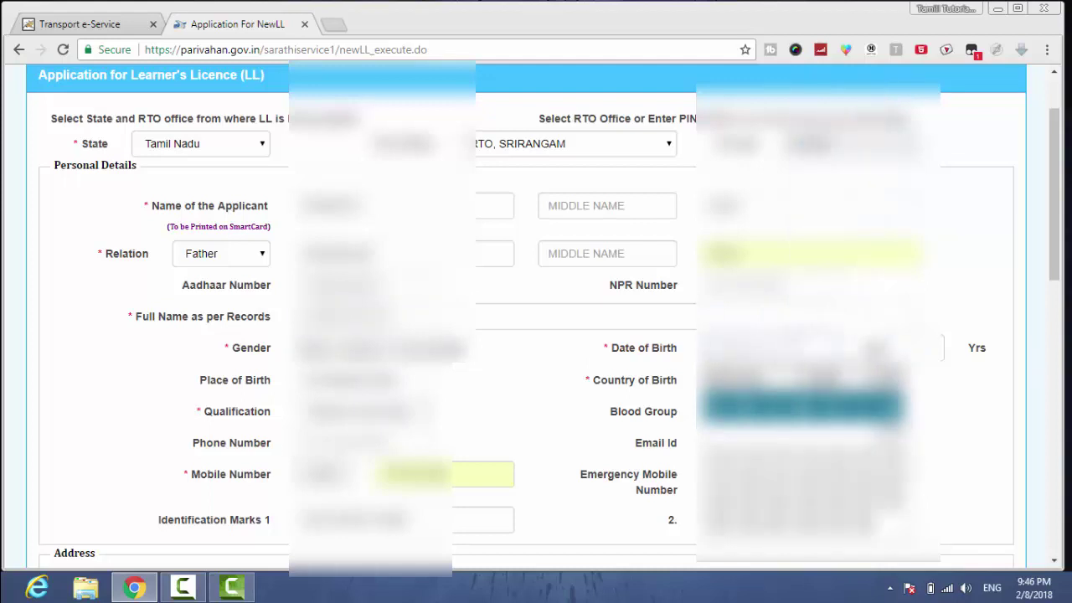
{"action": "key", "text": "alt+Down"}
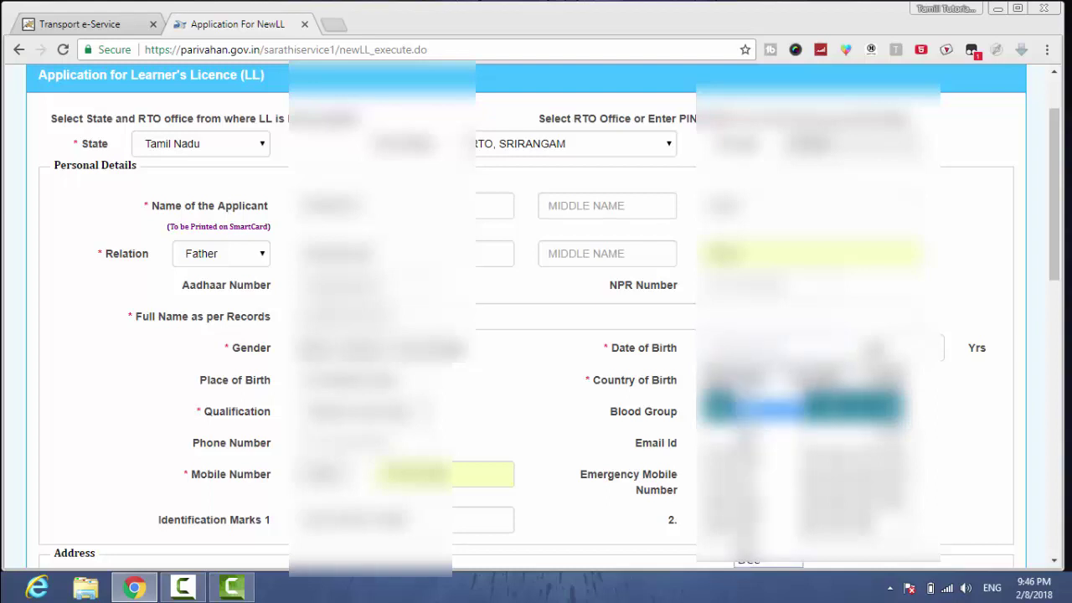
{"action": "key", "text": "Down"}
{"action": "key", "text": "Up"}
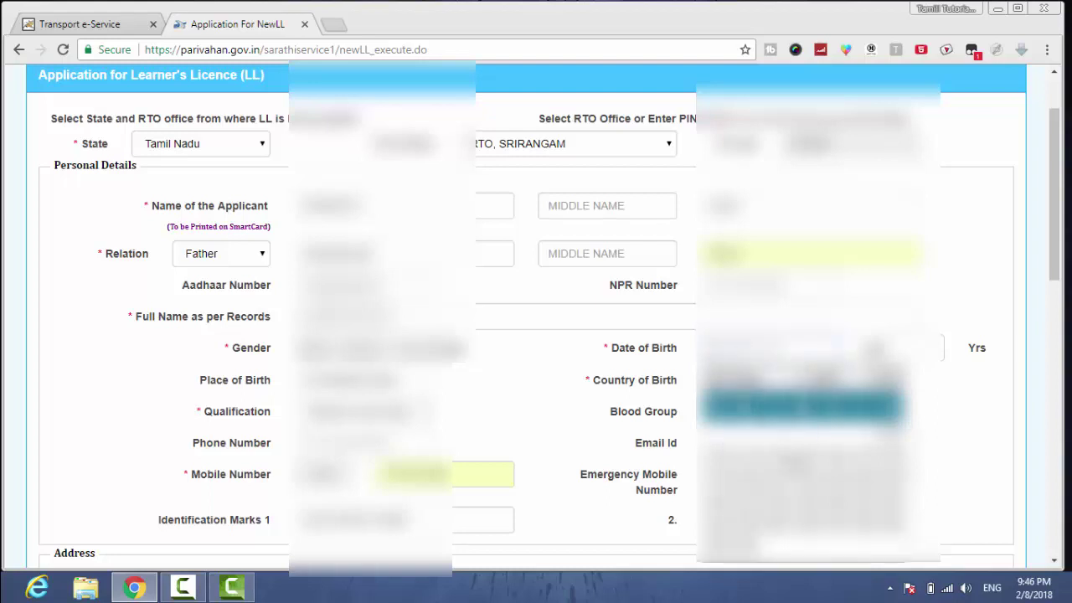
{"action": "key", "text": "Return"}
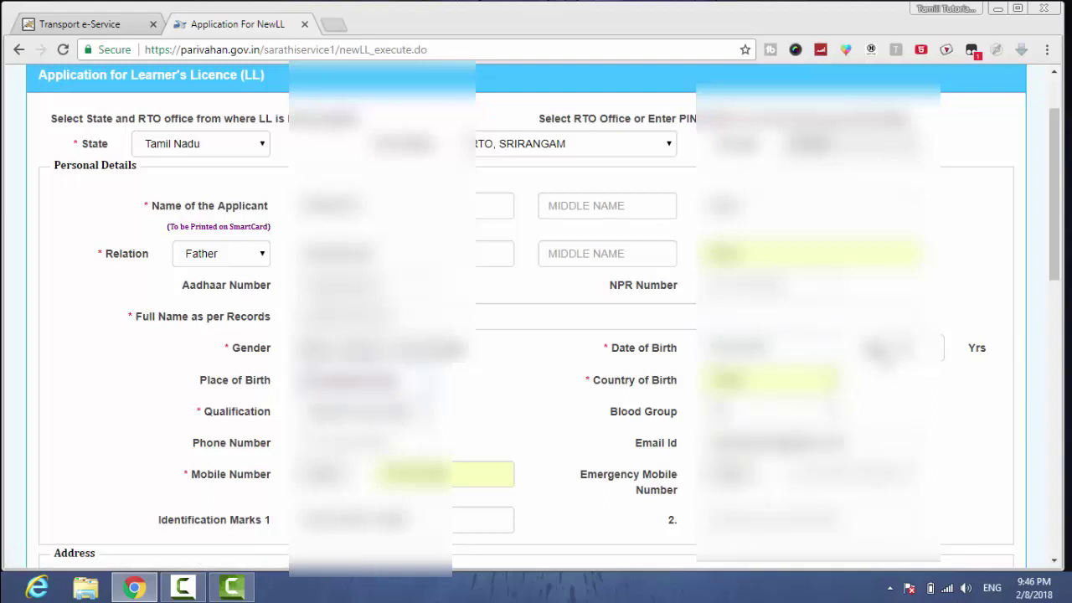
- Add Motor cycle without Gear to Selected Covs and submit the application, confirming OK
{"action": "left_click_drag", "start_coordinate": [1053, 258], "coordinate": [1022, 510]}
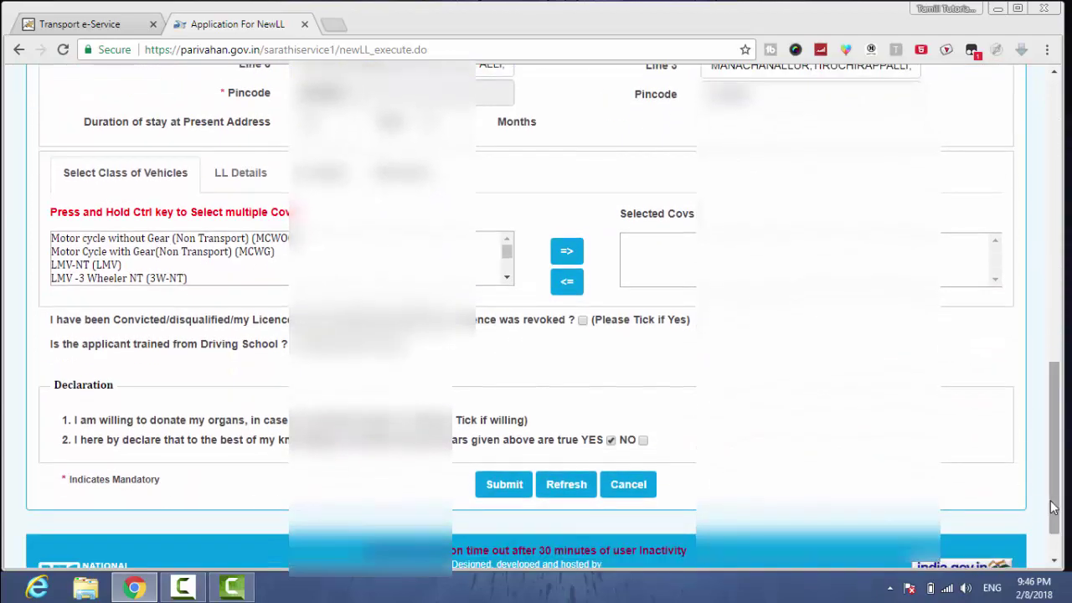
{"action": "scroll", "coordinate": [1054, 508], "scroll_direction": "down", "scroll_amount": 1}
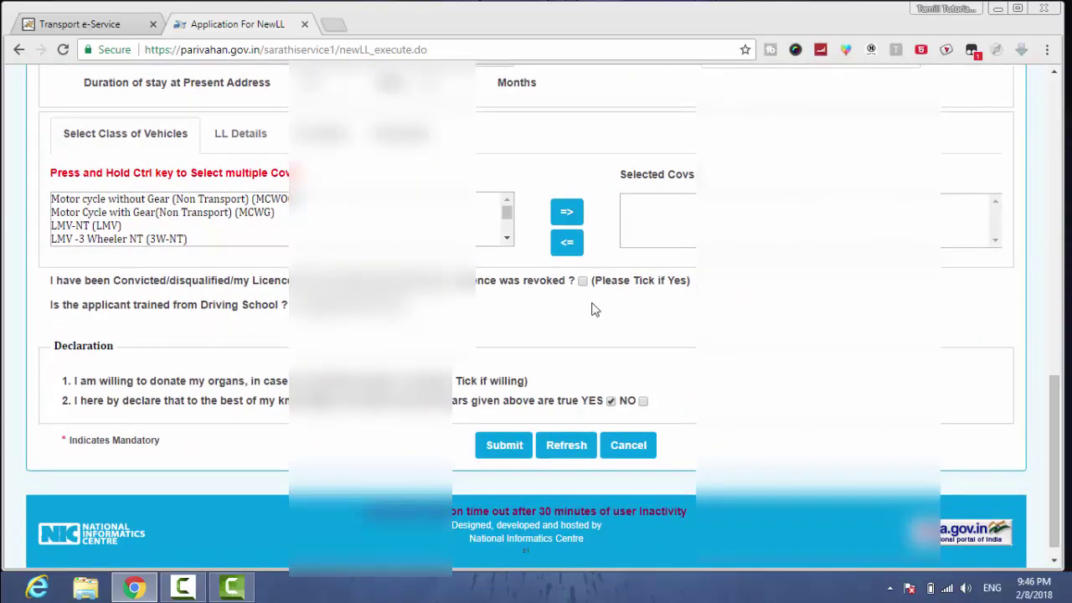
{"action": "left_click", "coordinate": [251, 199]}
{"action": "left_click", "coordinate": [563, 214]}
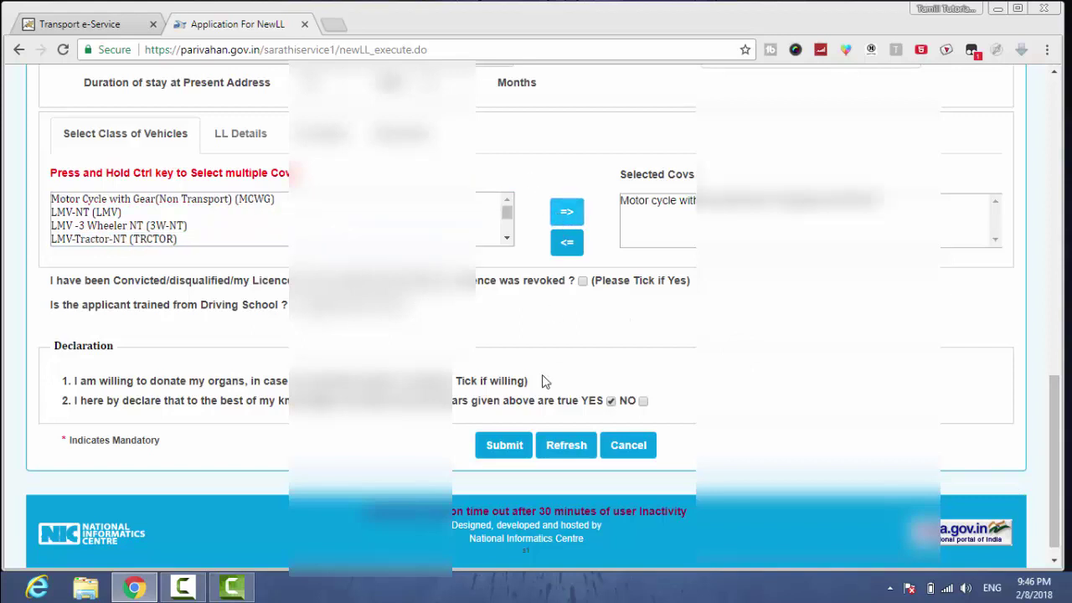
{"action": "left_click", "coordinate": [505, 446]}
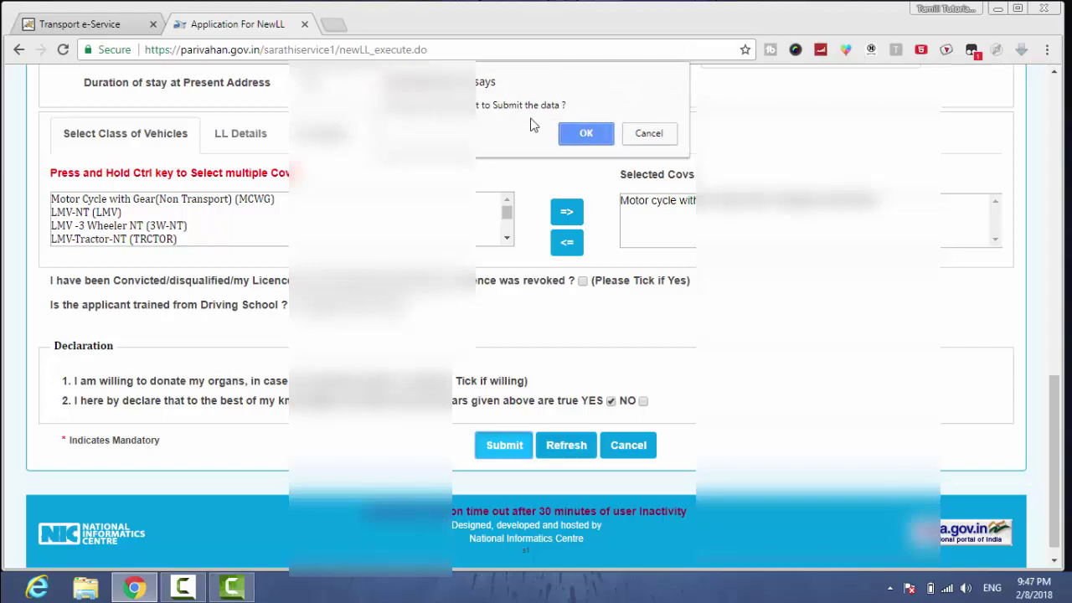
{"action": "left_click", "coordinate": [583, 135]}
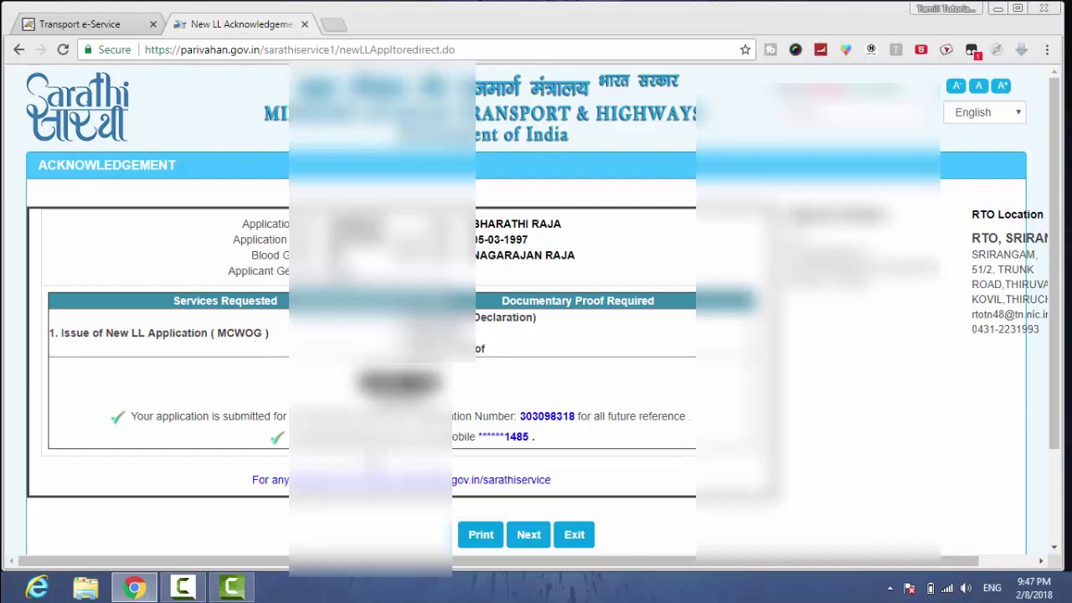
- Continue from the acknowledgement page to the Application Status page
{"action": "left_click_drag", "start_coordinate": [305, 436], "coordinate": [469, 448]}
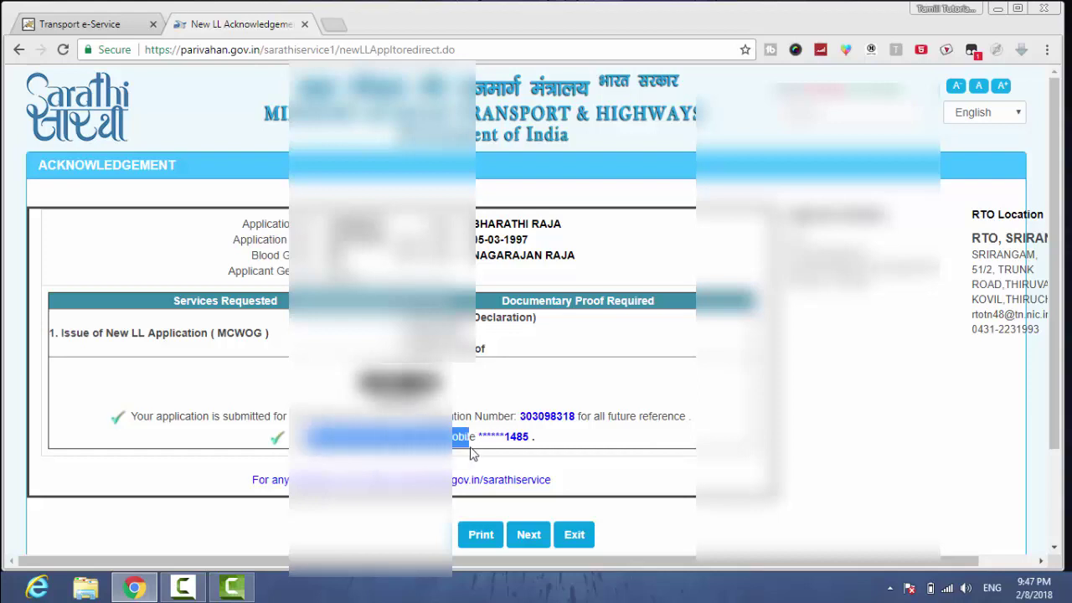
{"action": "left_click", "coordinate": [523, 544]}
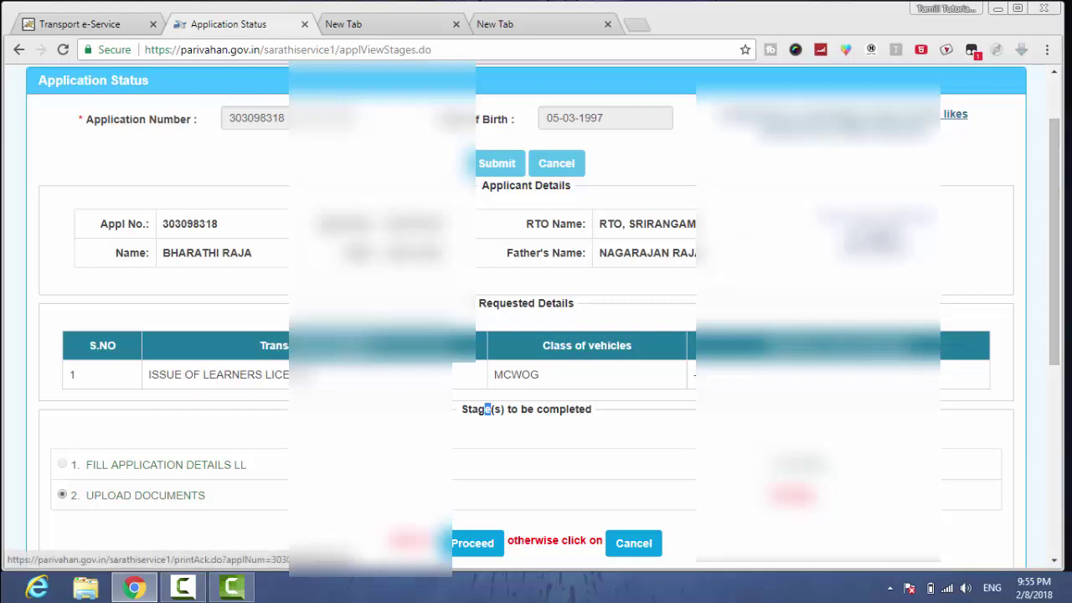
- Download the printable acknowledgement as Form (3).pdf, close the empty tab, and open the PDF
{"action": "left_click", "coordinate": [469, 543]}
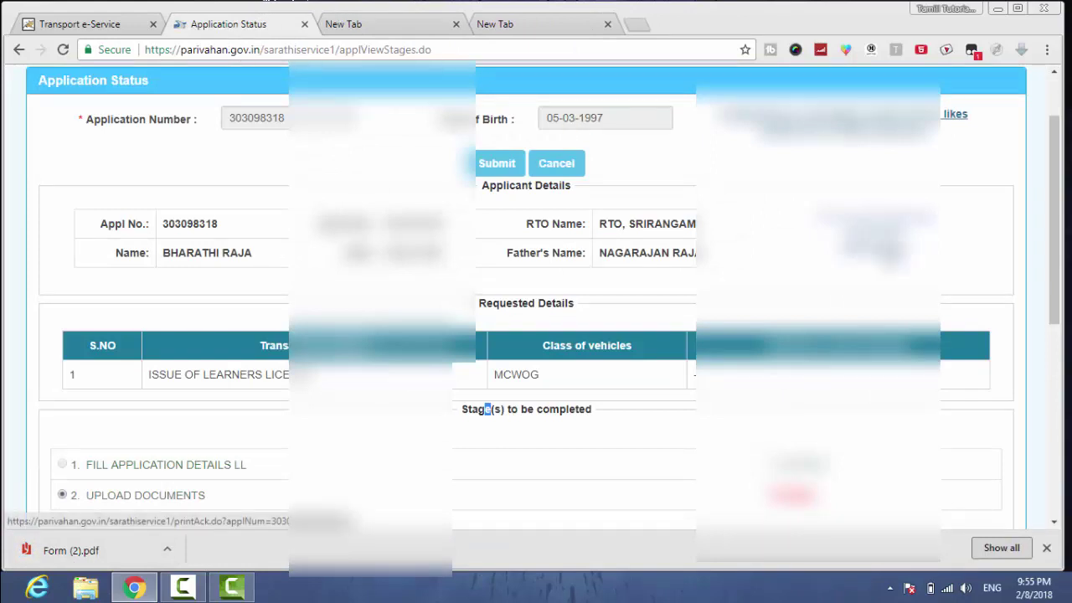
{"action": "left_click", "coordinate": [377, 495]}
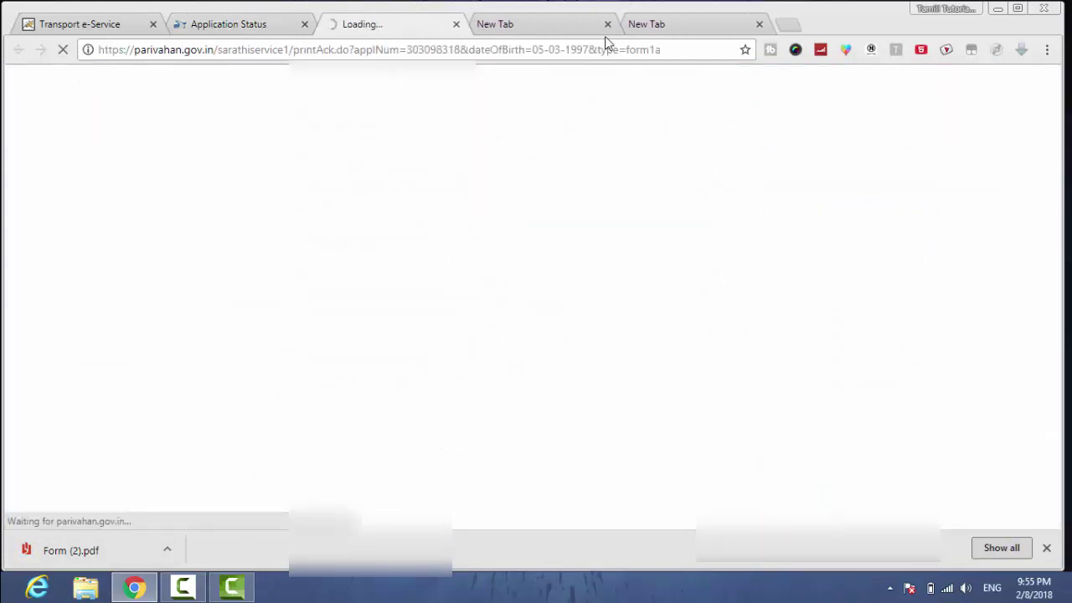
{"action": "left_click", "coordinate": [608, 24]}
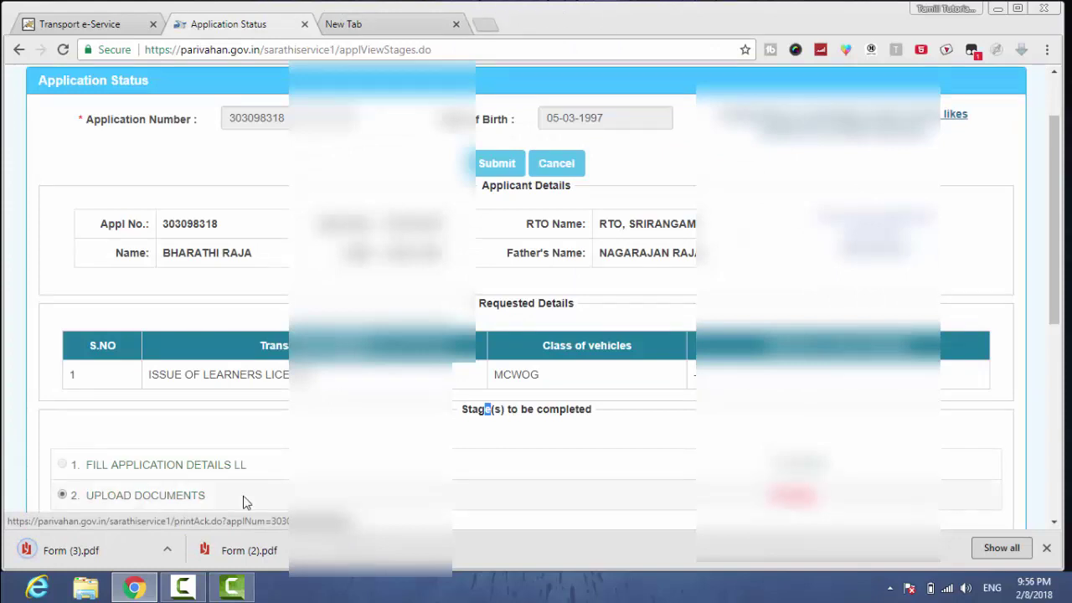
{"action": "left_click", "coordinate": [71, 550]}
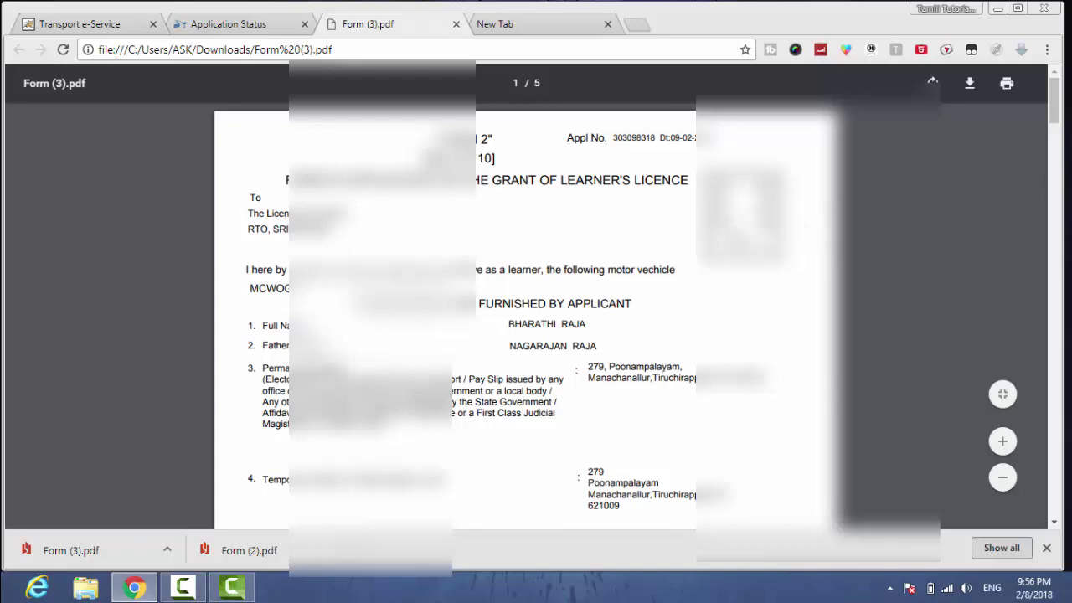
- Scroll through Form (3).pdf to page 5, then close its tab
{"action": "scroll", "coordinate": [536, 318], "scroll_direction": "down", "scroll_amount": 7}
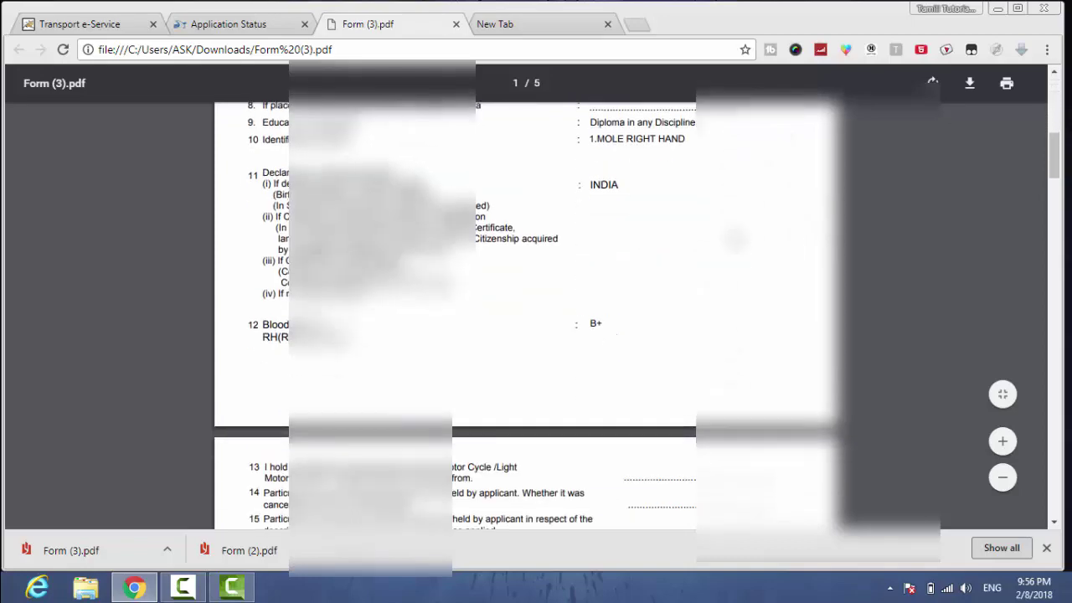
{"action": "scroll", "coordinate": [536, 318], "scroll_direction": "down", "scroll_amount": 3}
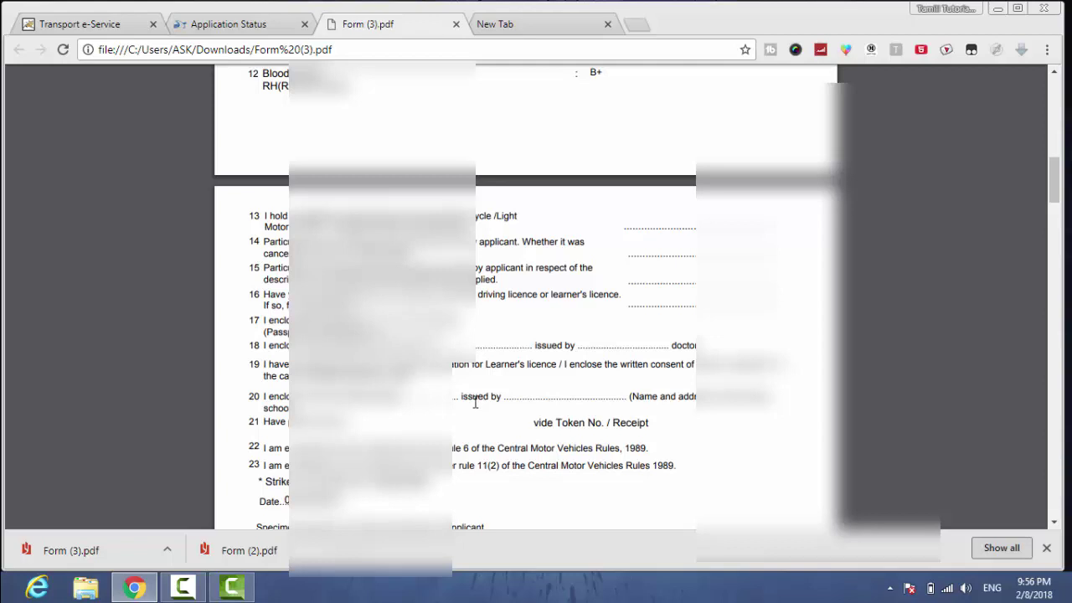
{"action": "scroll", "coordinate": [475, 402], "scroll_direction": "down", "scroll_amount": 4}
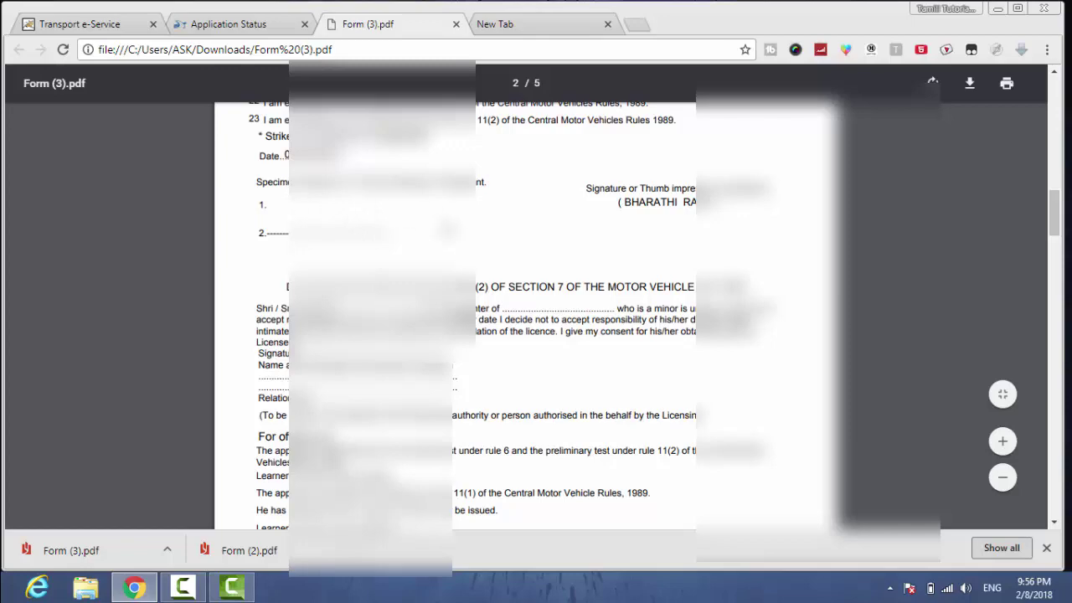
{"action": "scroll", "coordinate": [548, 350], "scroll_direction": "down", "scroll_amount": 4}
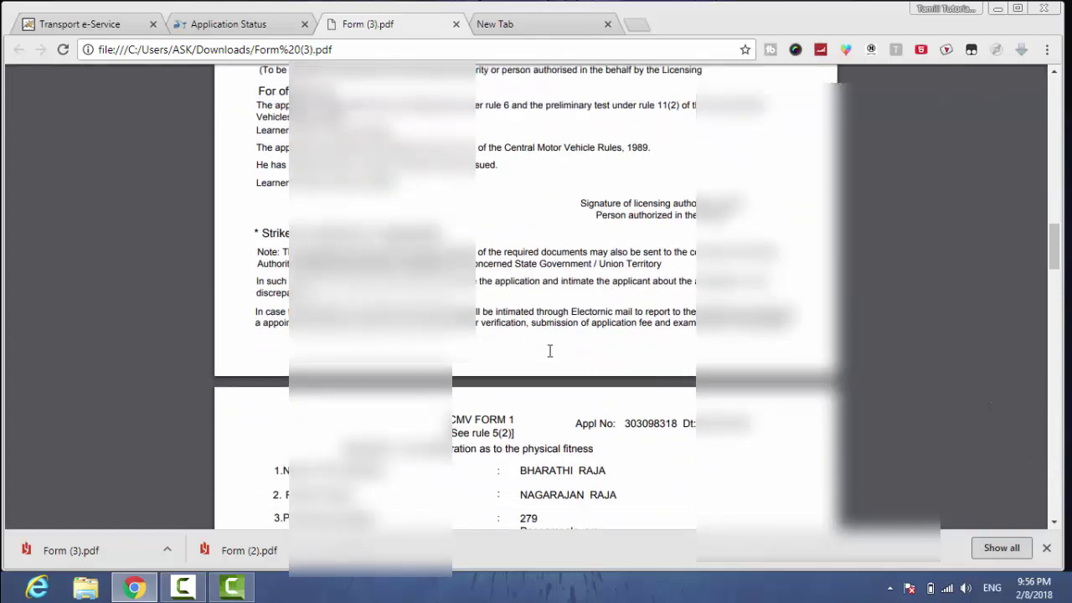
{"action": "scroll", "coordinate": [549, 350], "scroll_direction": "down", "scroll_amount": 5}
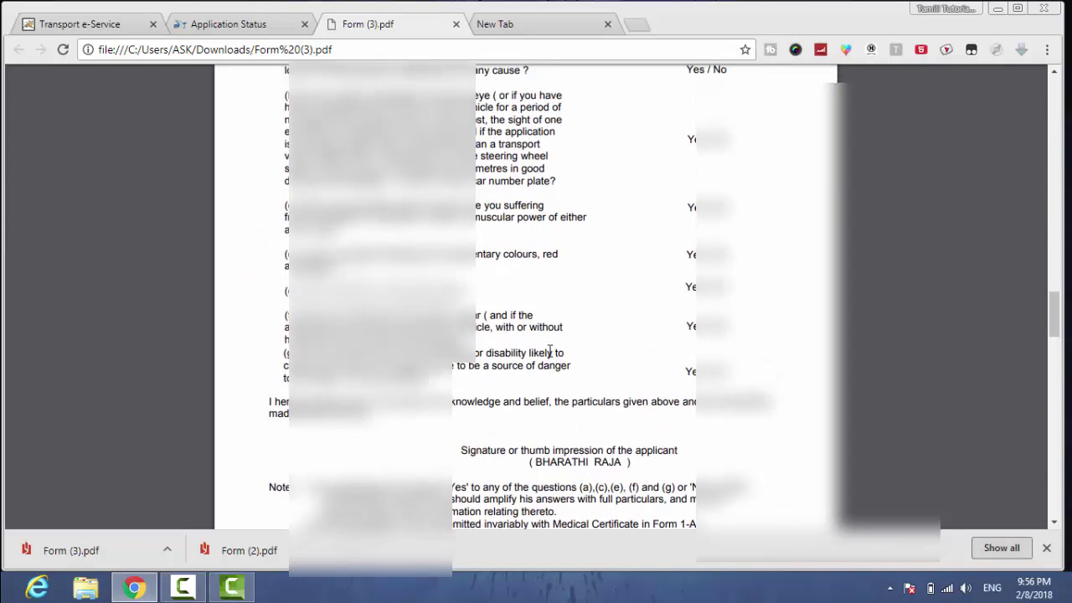
{"action": "scroll", "coordinate": [549, 351], "scroll_direction": "up", "scroll_amount": 1}
{"action": "scroll", "coordinate": [549, 351], "scroll_direction": "down", "scroll_amount": 8}
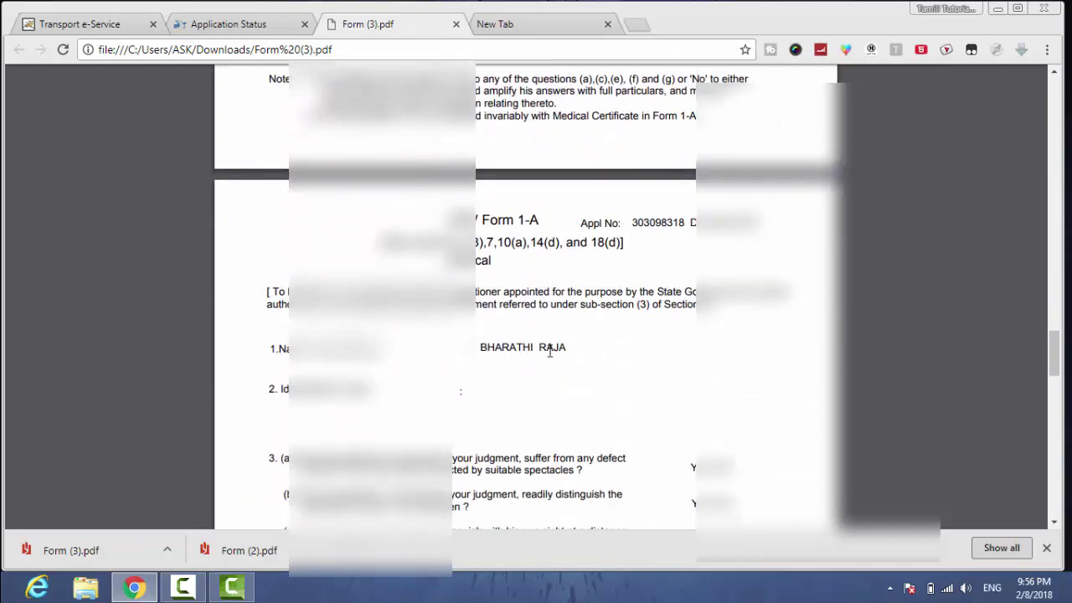
{"action": "scroll", "coordinate": [549, 351], "scroll_direction": "down", "scroll_amount": 12}
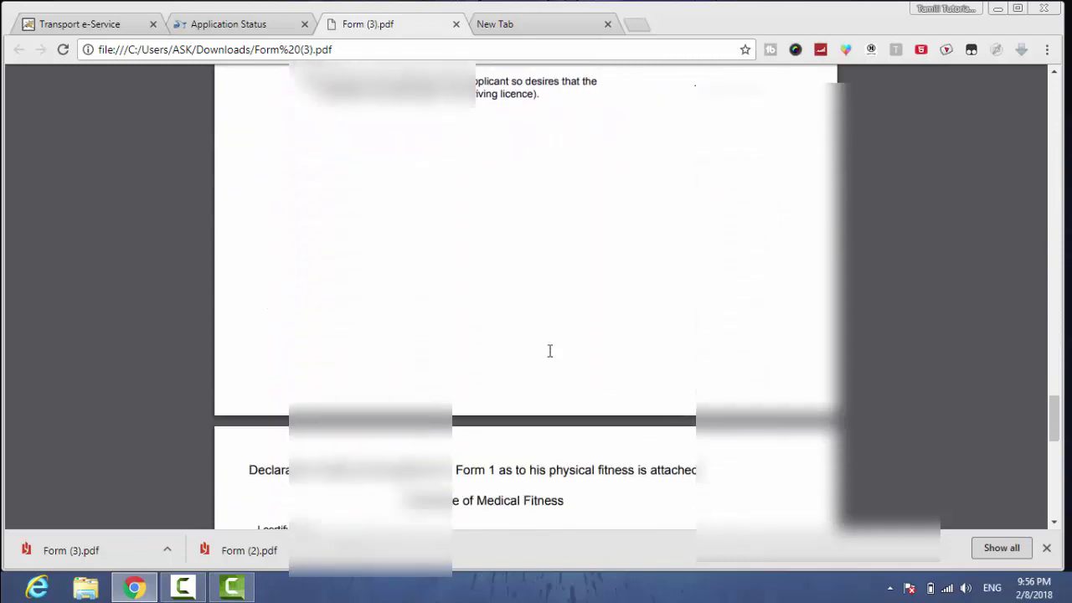
{"action": "scroll", "coordinate": [550, 351], "scroll_direction": "down", "scroll_amount": 2}
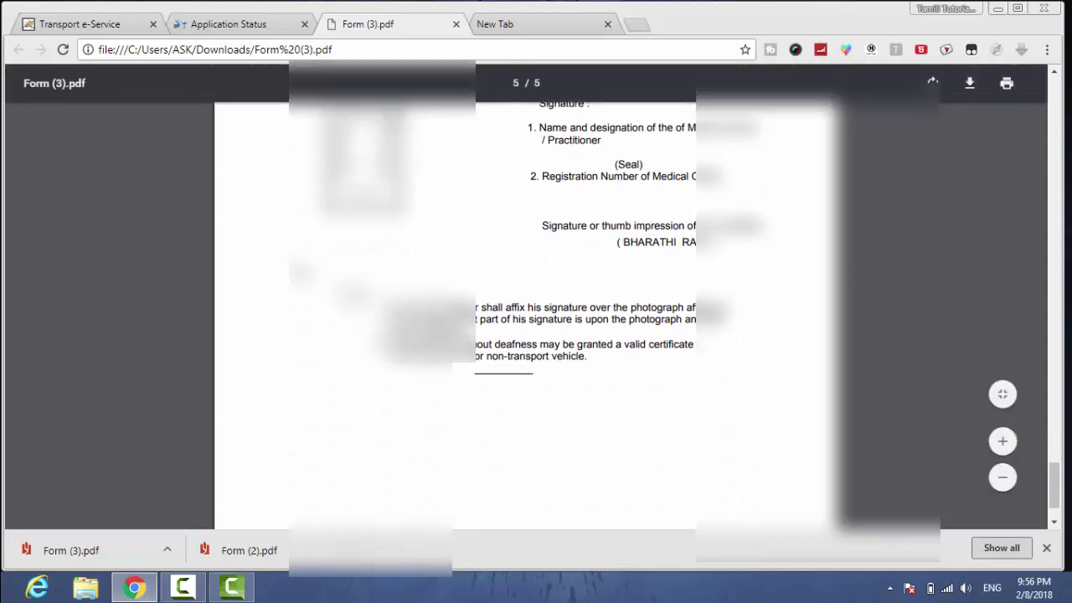
{"action": "left_click", "coordinate": [455, 27]}
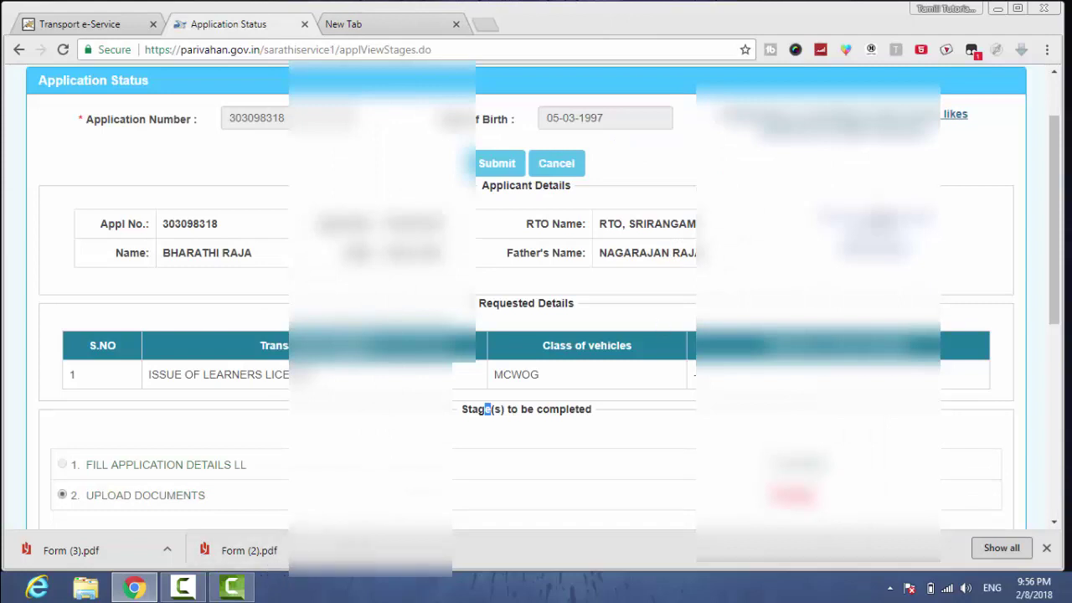
- Proceed from the Application Status page to the Upload Documents stage
{"action": "left_click_drag", "start_coordinate": [1057, 209], "coordinate": [1056, 296]}
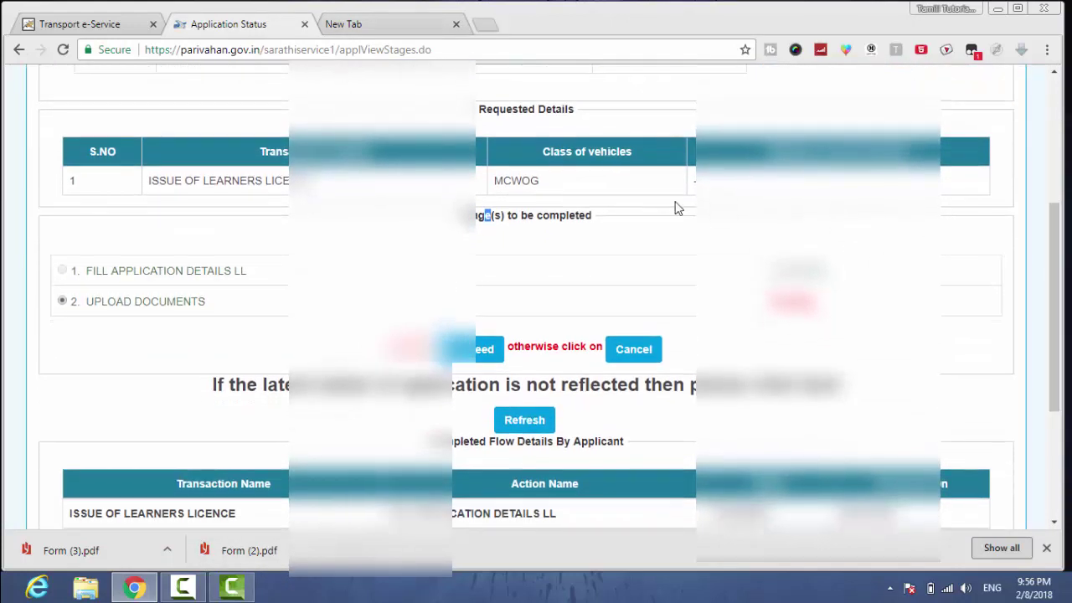
{"action": "left_click", "coordinate": [472, 358]}
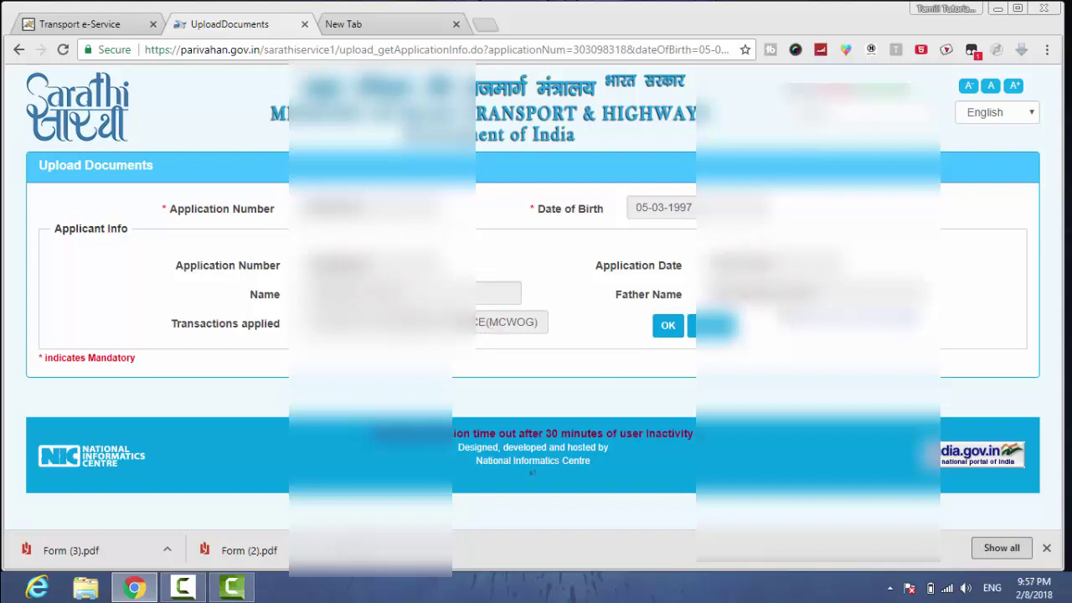
- Confirm the application details, then set Documents to Age Proof and Proofs to SSLC Certificate
{"action": "left_click", "coordinate": [666, 327]}
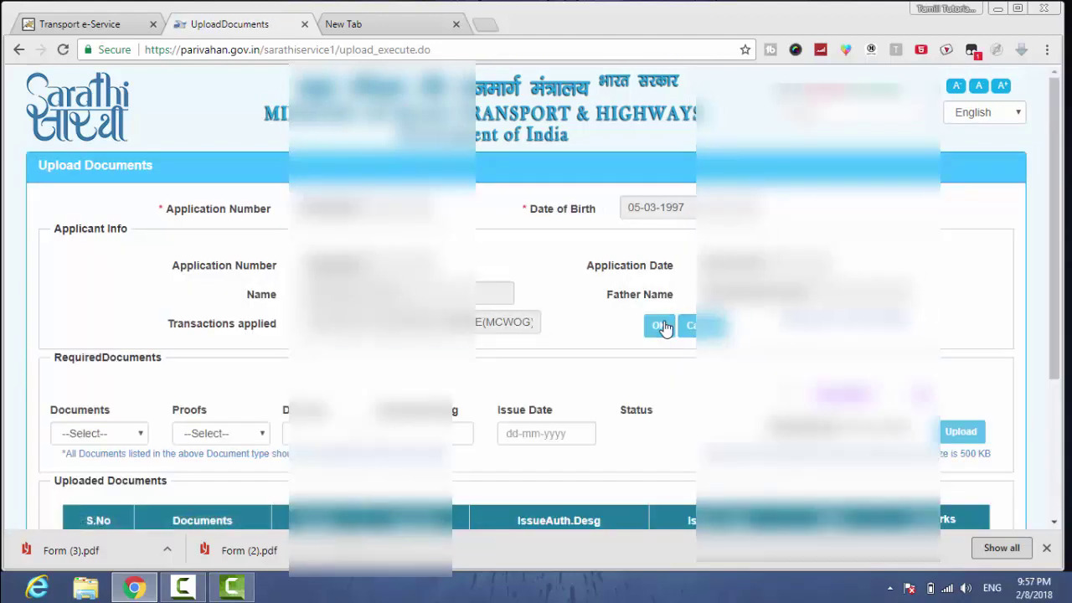
{"action": "left_click", "coordinate": [134, 433]}
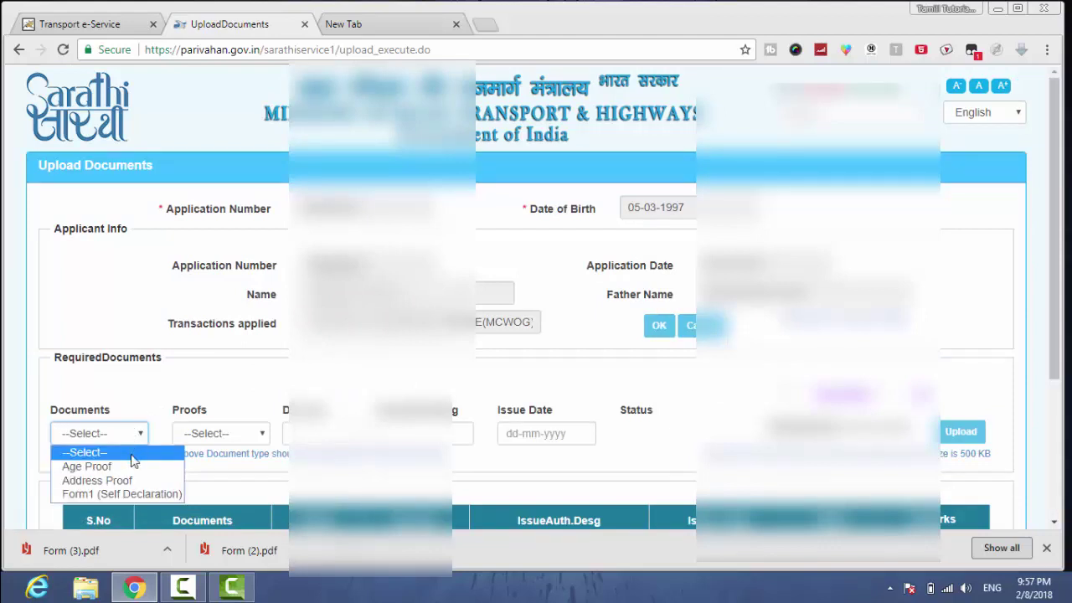
{"action": "left_click", "coordinate": [132, 466]}
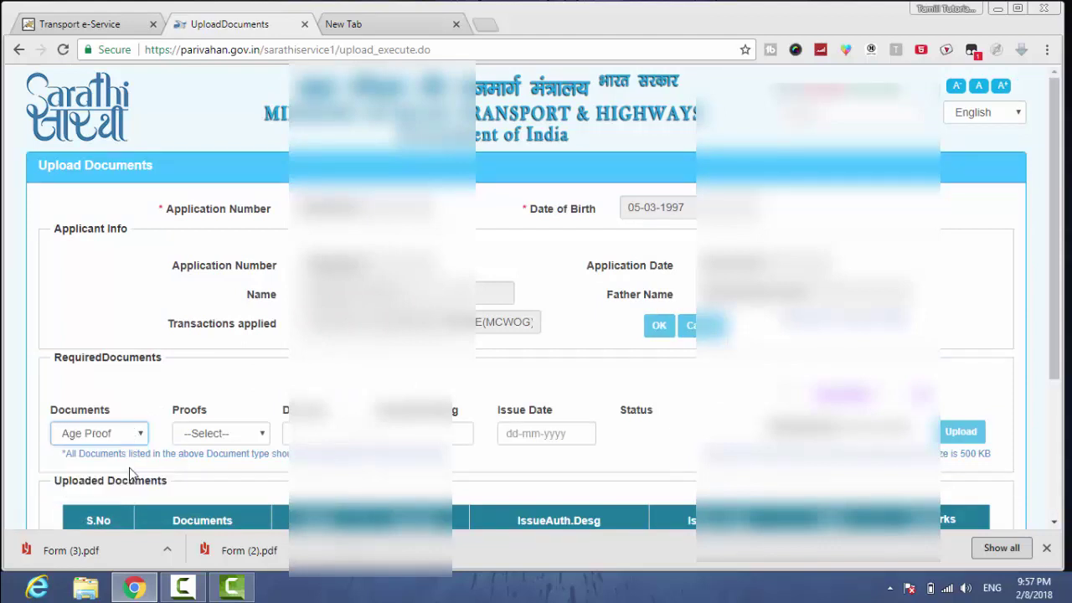
{"action": "left_click", "coordinate": [210, 434]}
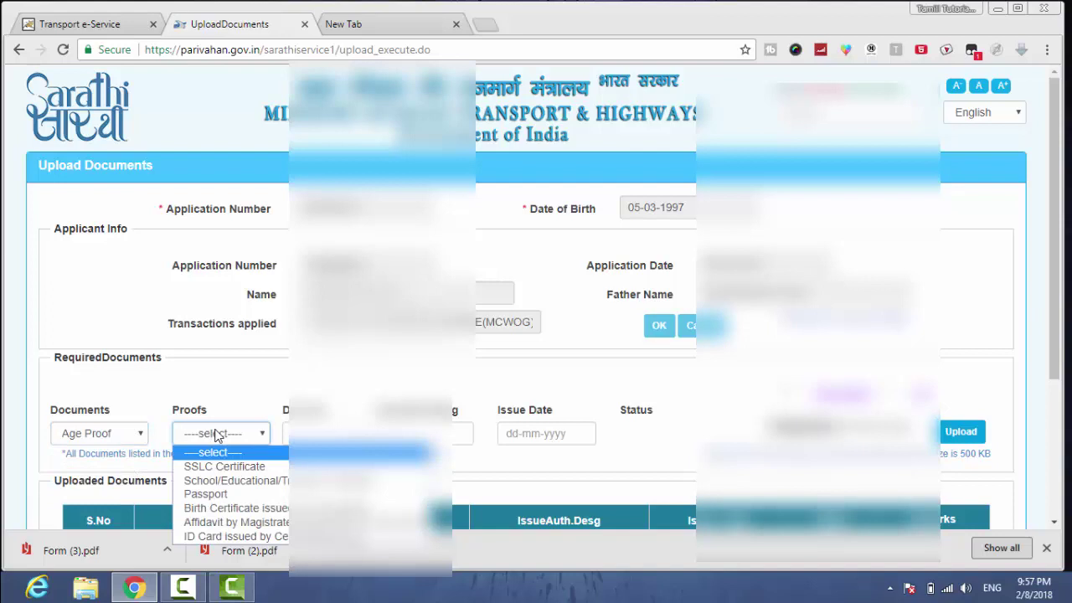
{"action": "left_click", "coordinate": [284, 476]}
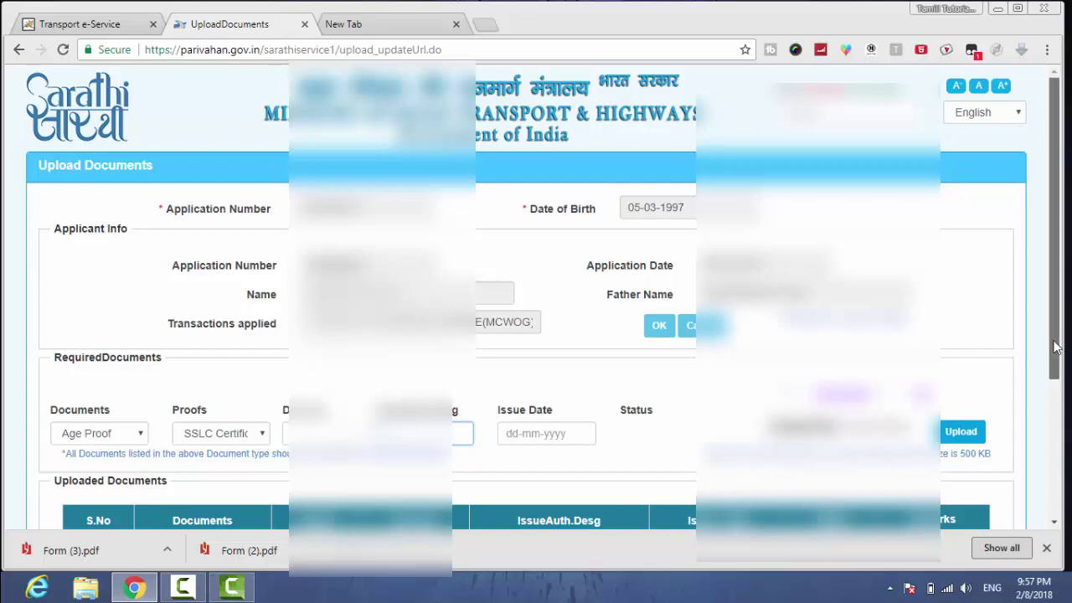
{"action": "left_click_drag", "start_coordinate": [1058, 352], "coordinate": [1061, 515]}
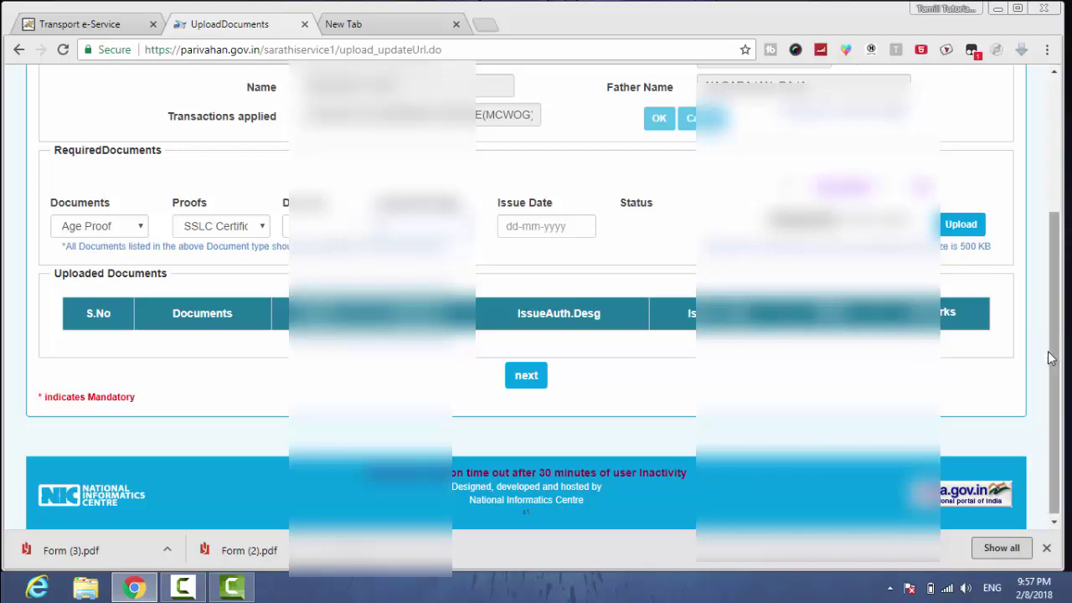
{"action": "left_click_drag", "start_coordinate": [1057, 361], "coordinate": [1057, 299]}
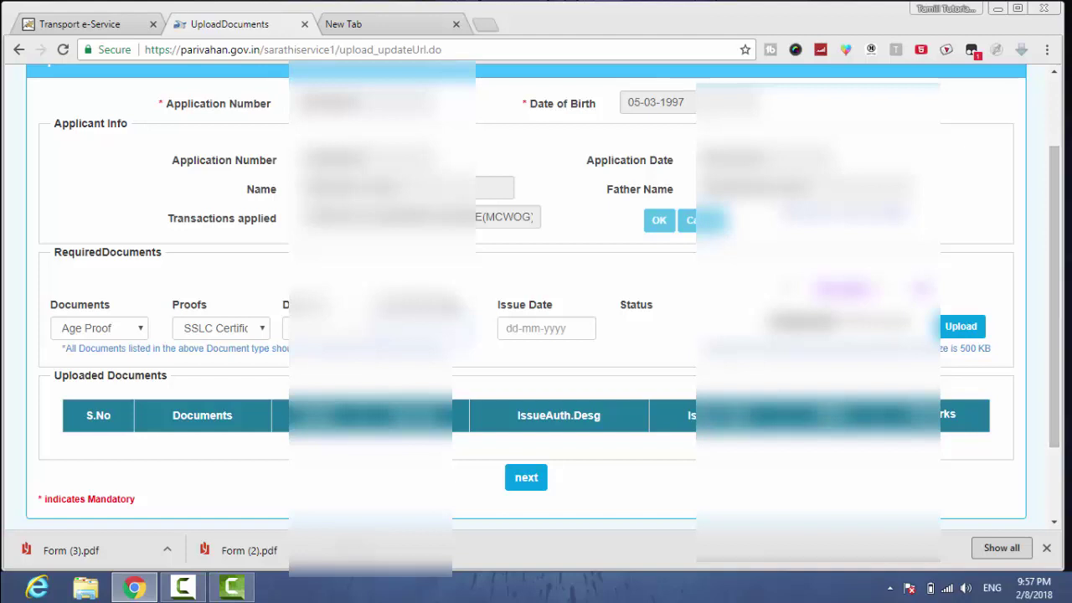
{"action": "left_click_drag", "start_coordinate": [1057, 259], "coordinate": [1056, 416]}
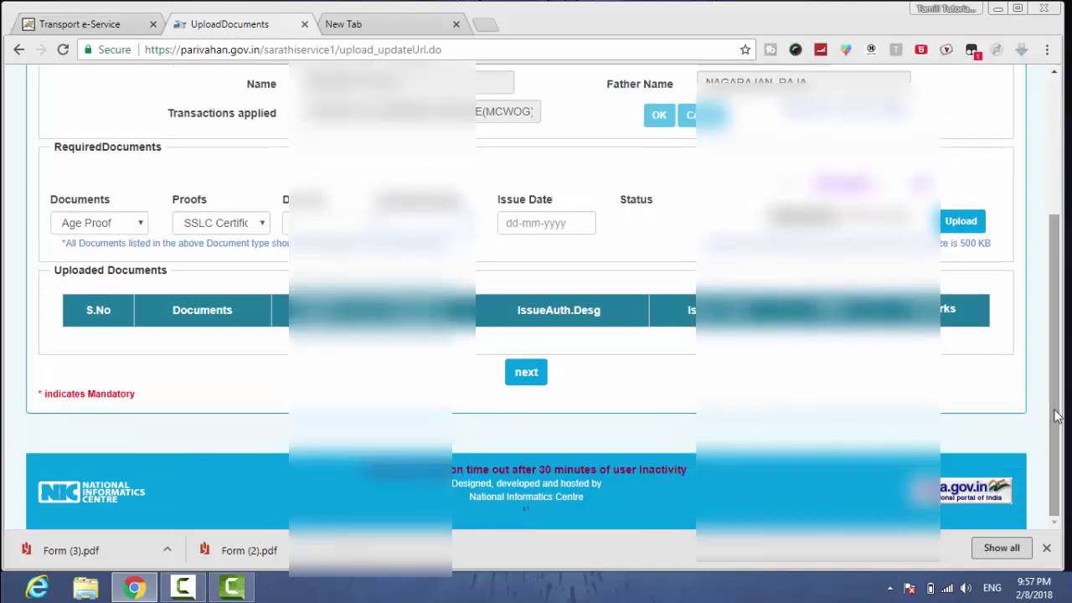